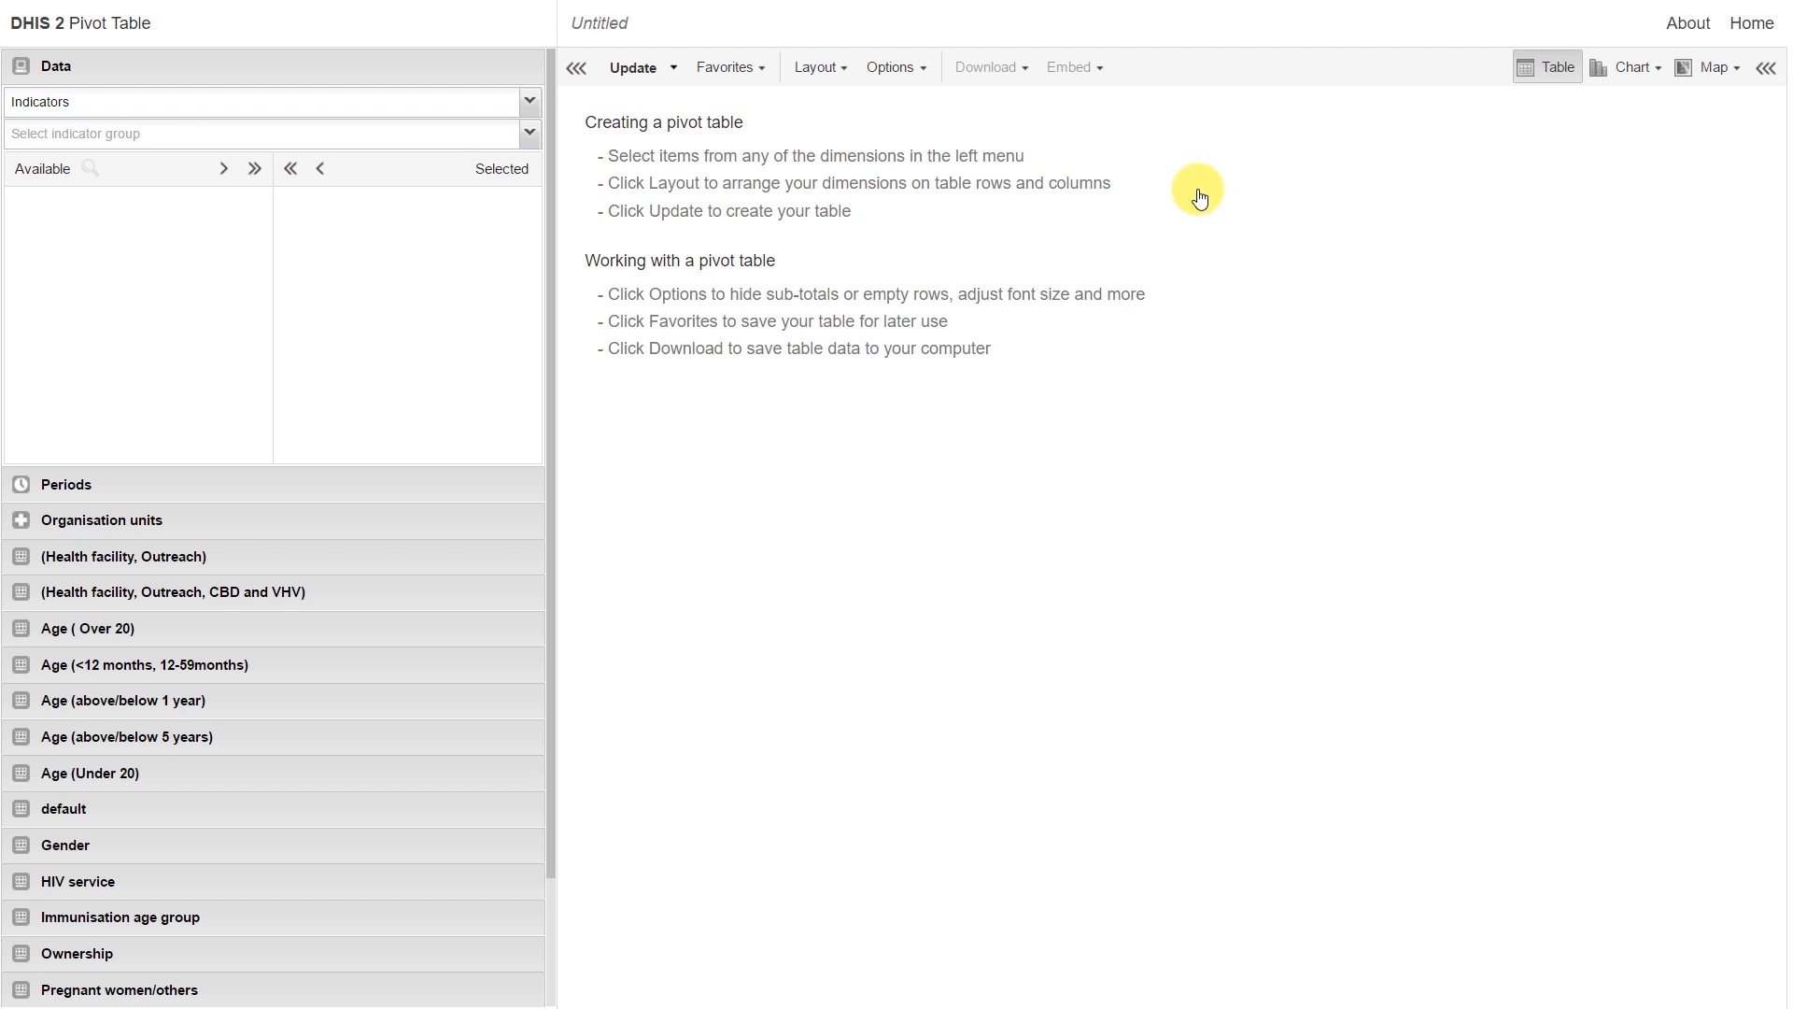
- Set the data type to Data elements and choose the Delivery data element group
left_click(530, 102)
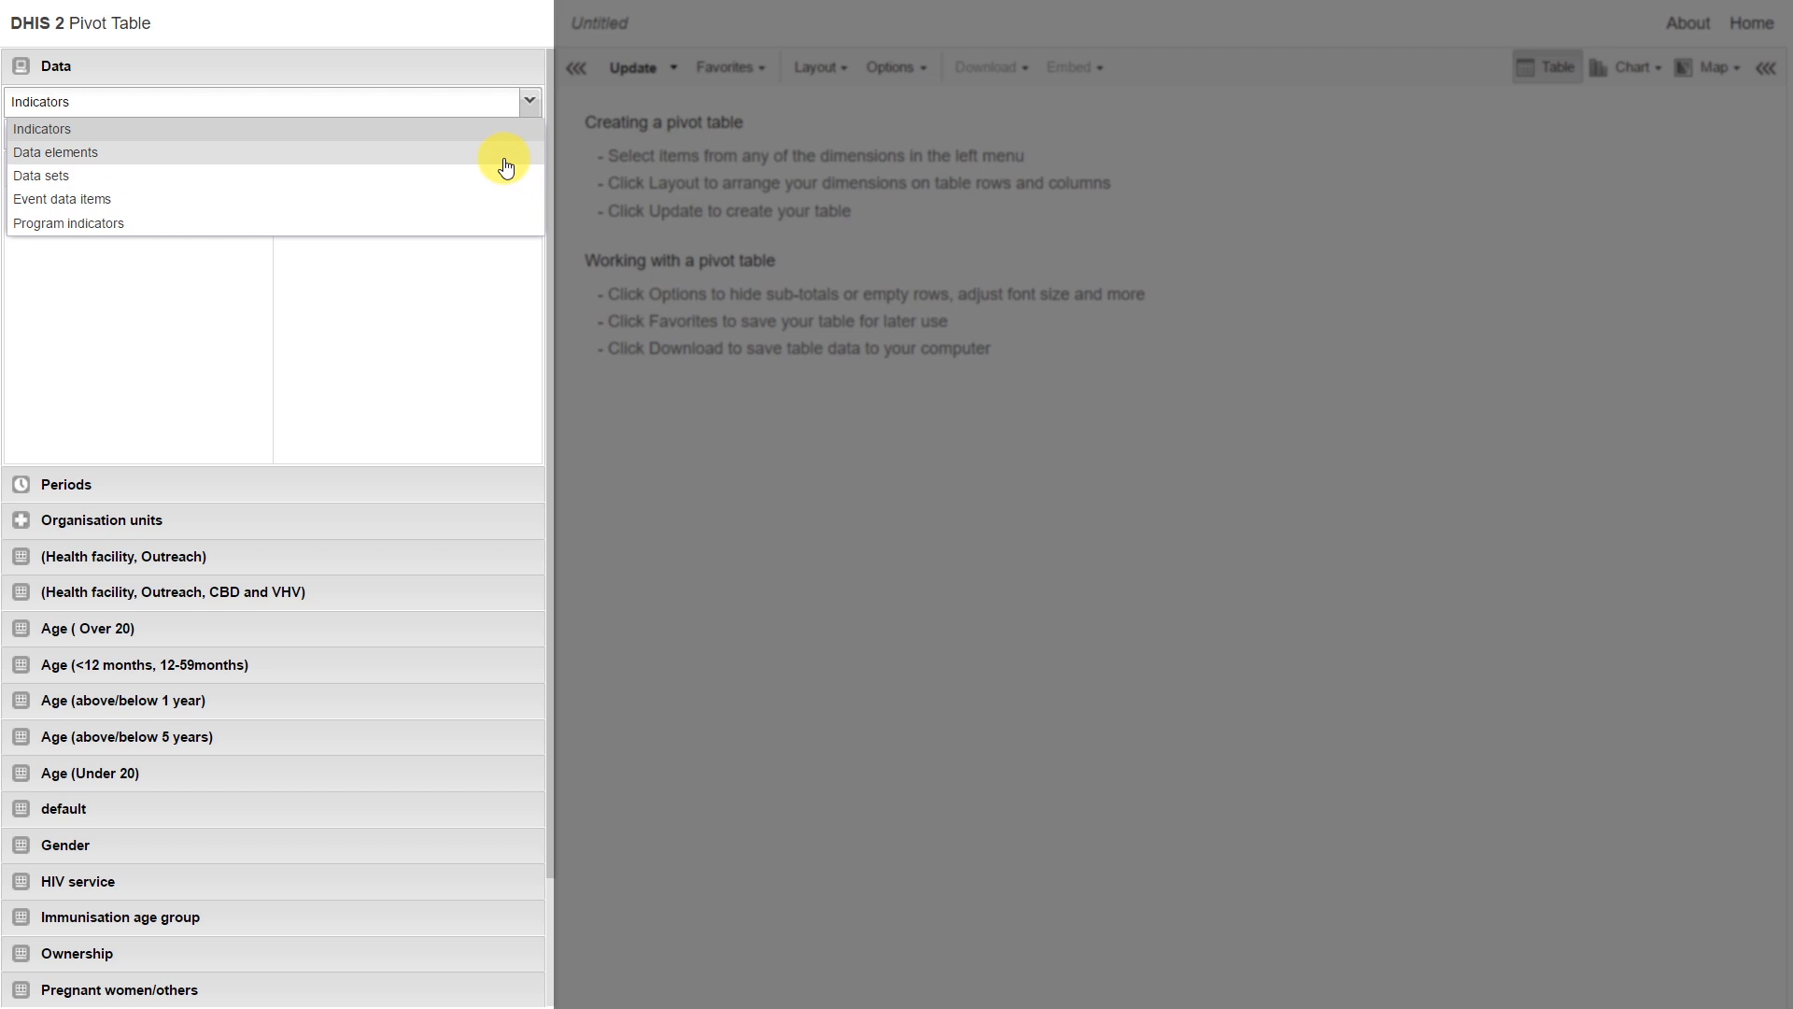
left_click(505, 154)
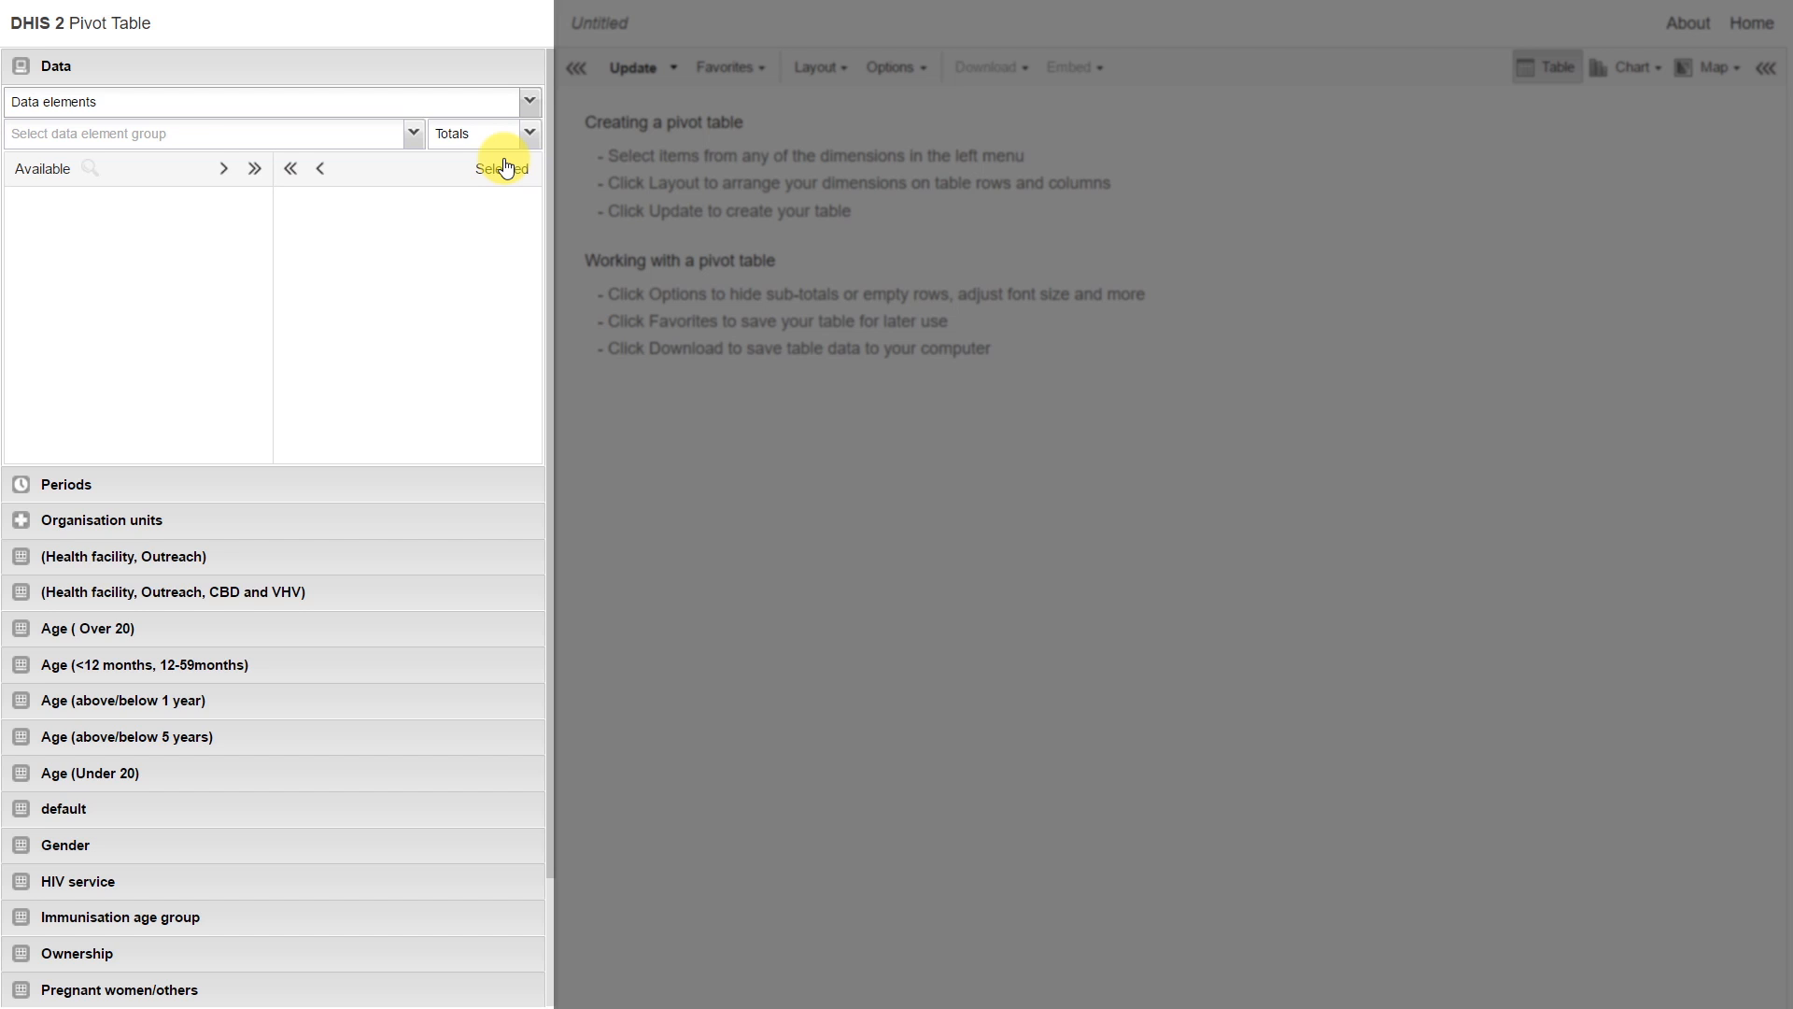
left_click(412, 137)
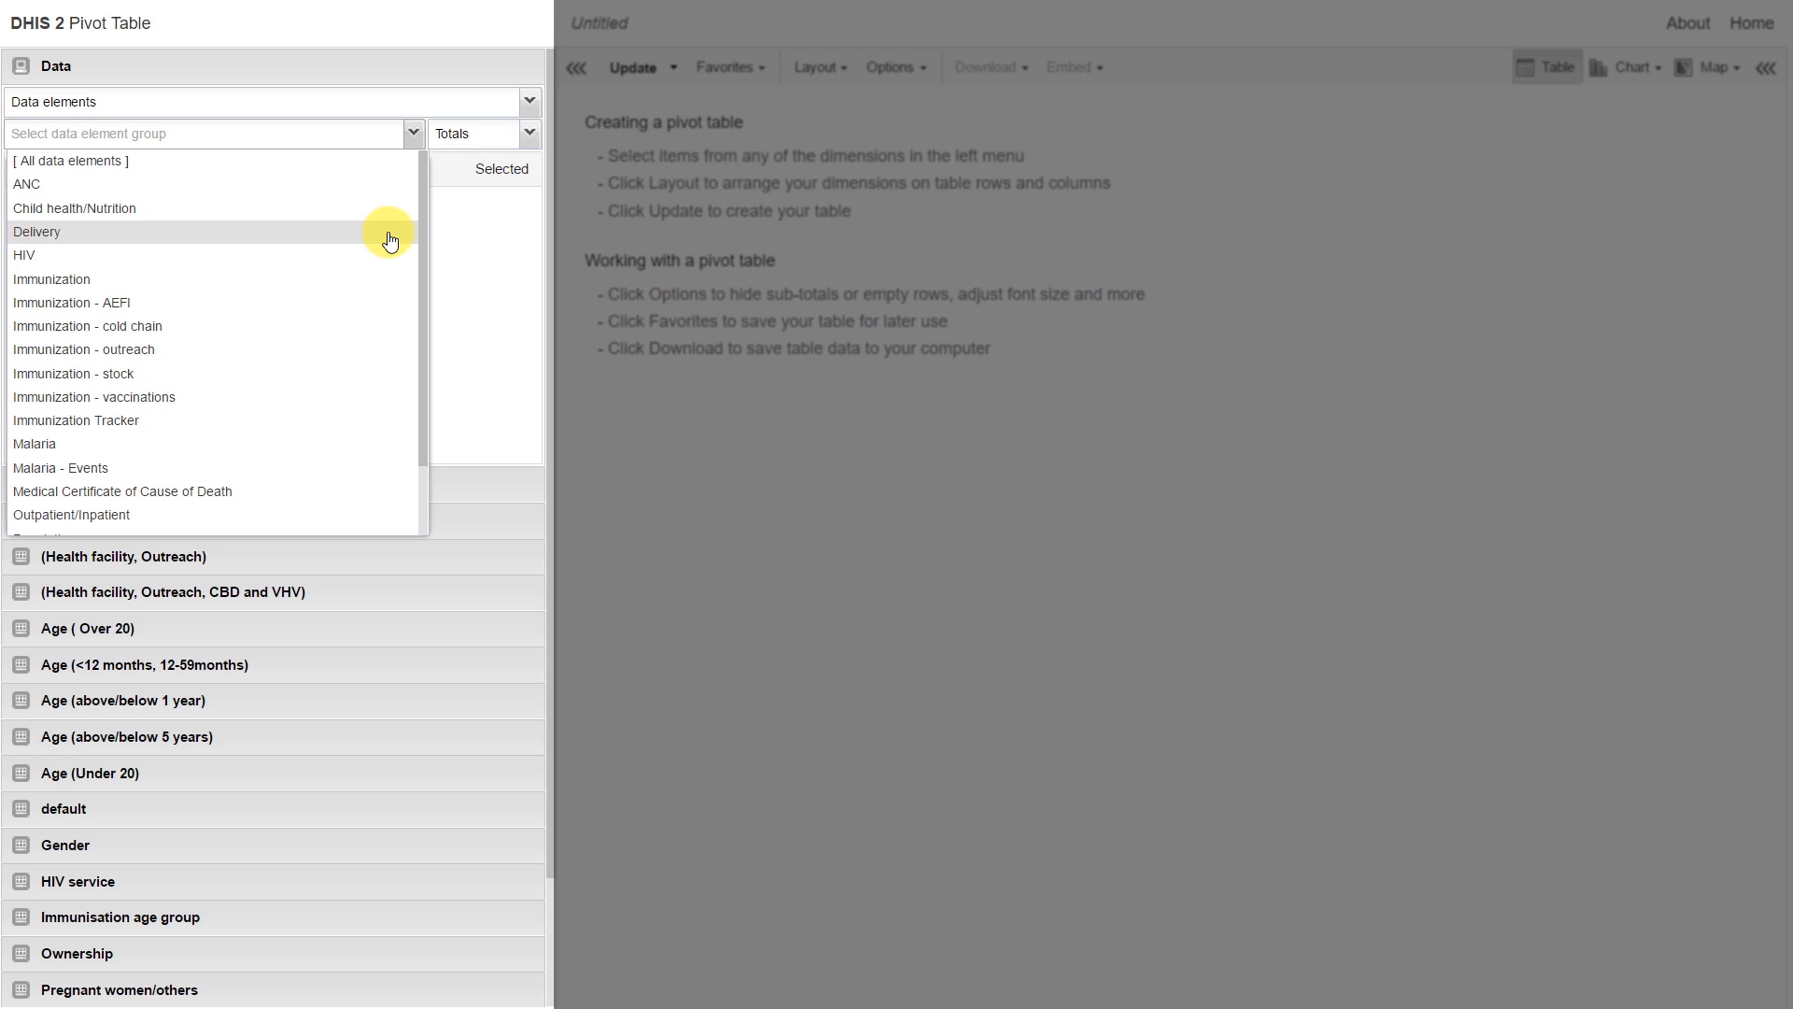
left_click(390, 242)
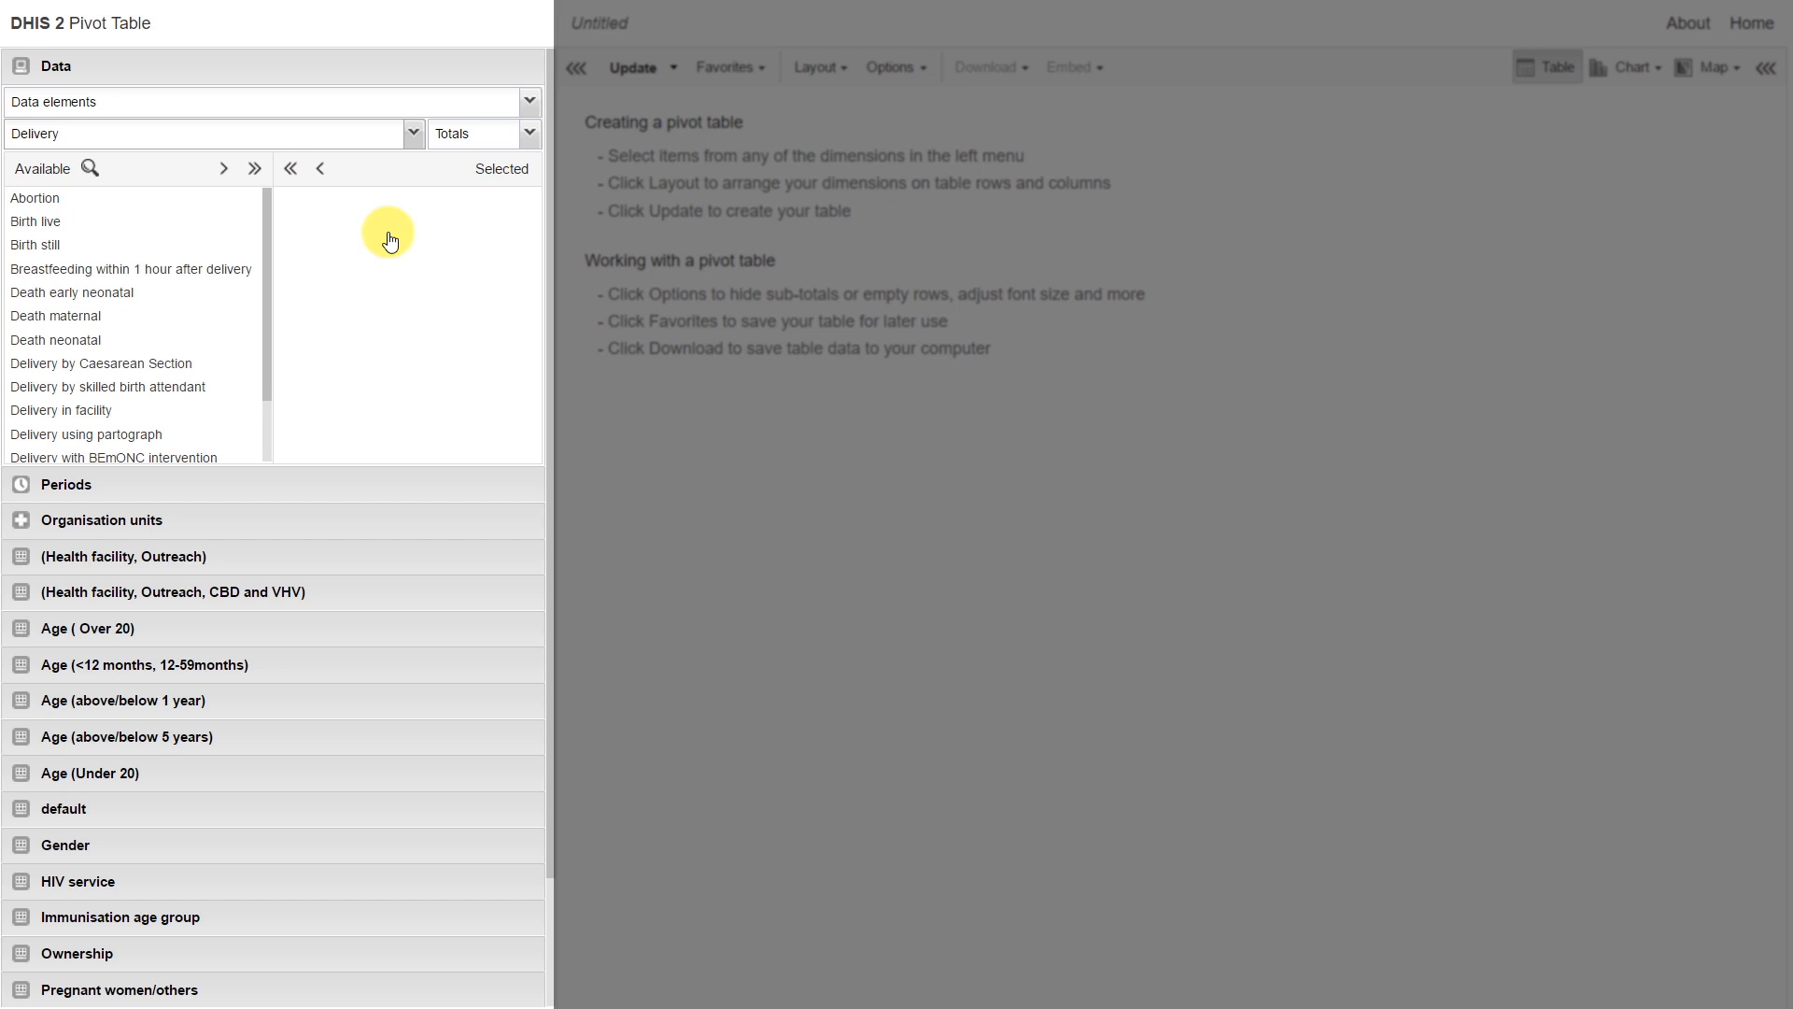
- Move Death maternal in and out of the selected data elements twice, and do the same once with all Delivery elements
left_click(88, 325)
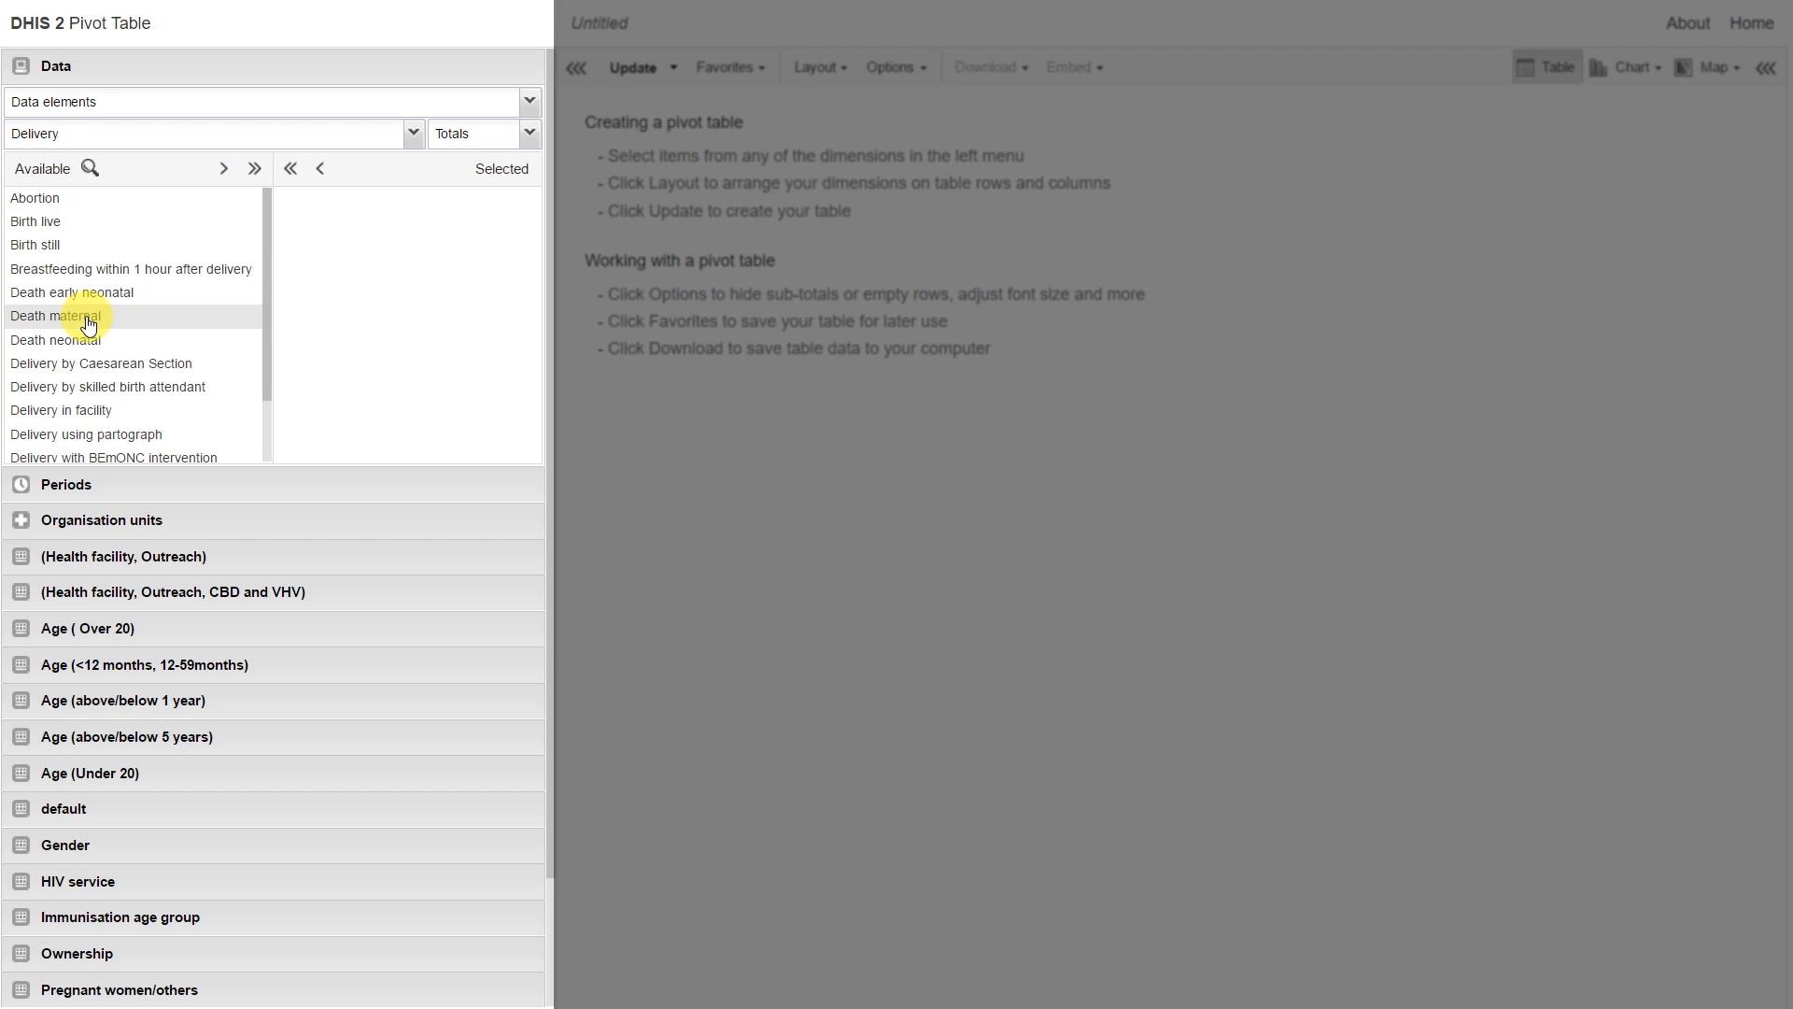
left_click(218, 173)
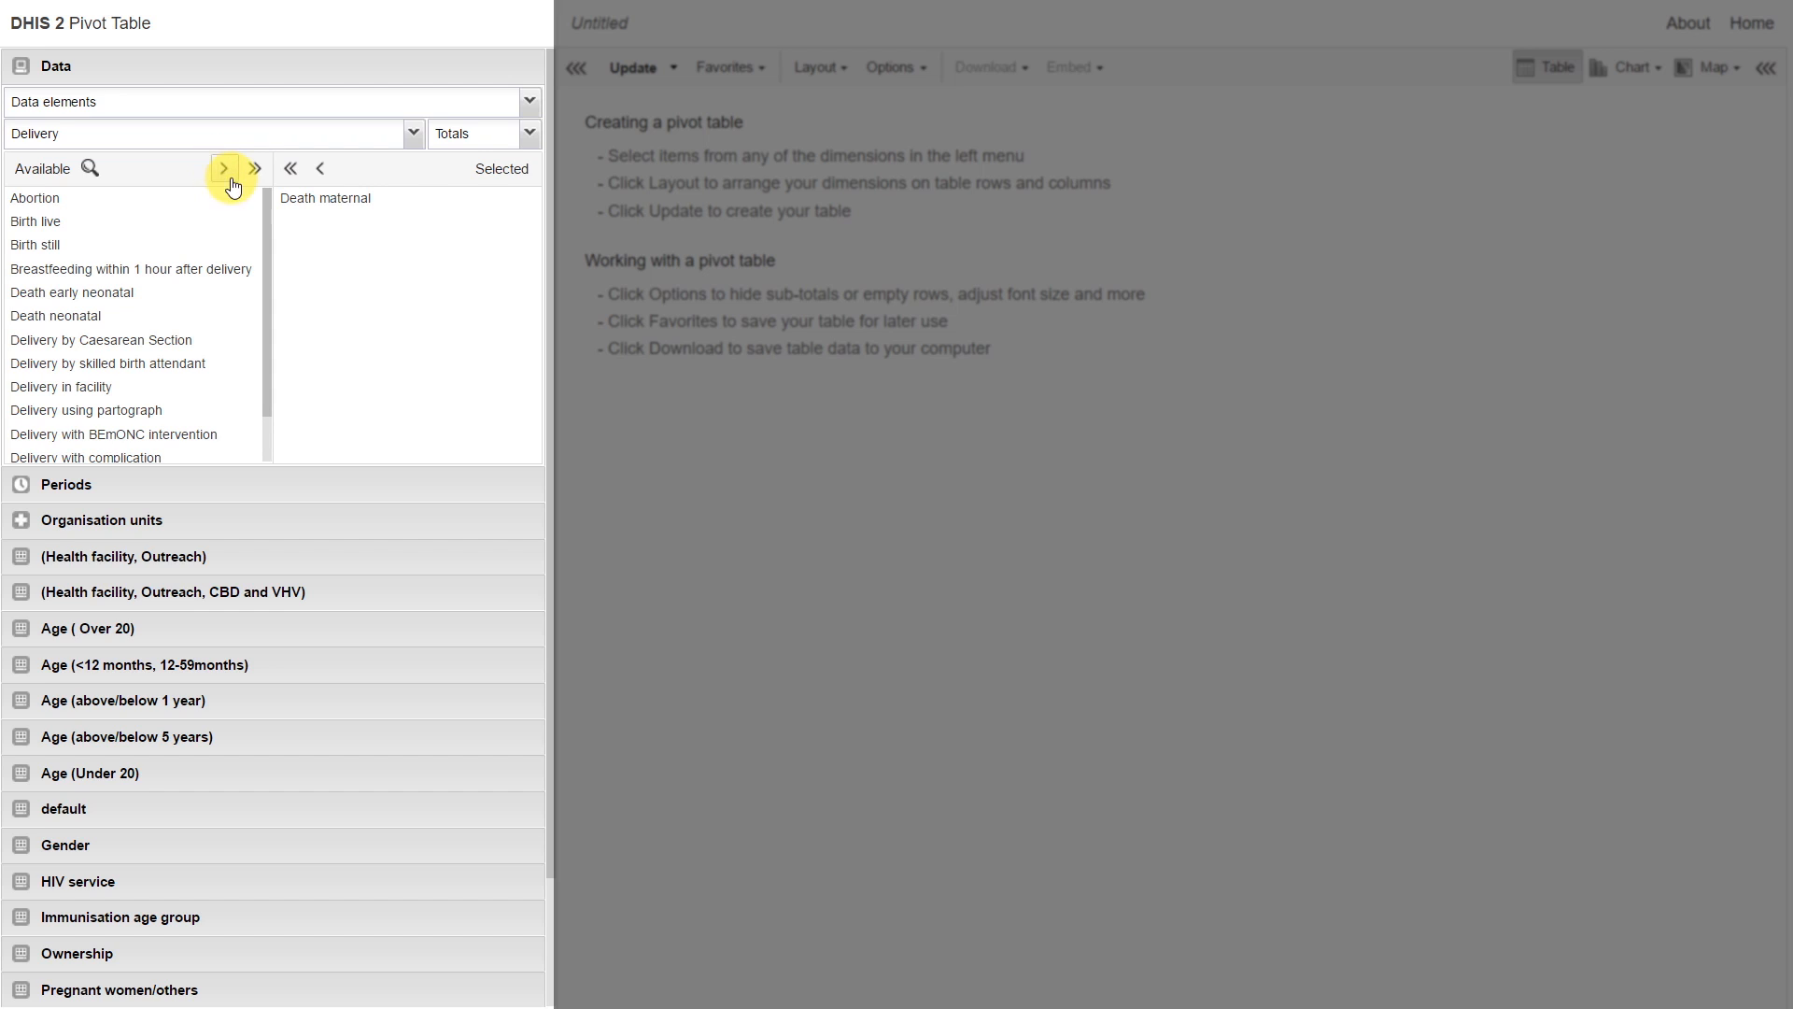
left_click(342, 202)
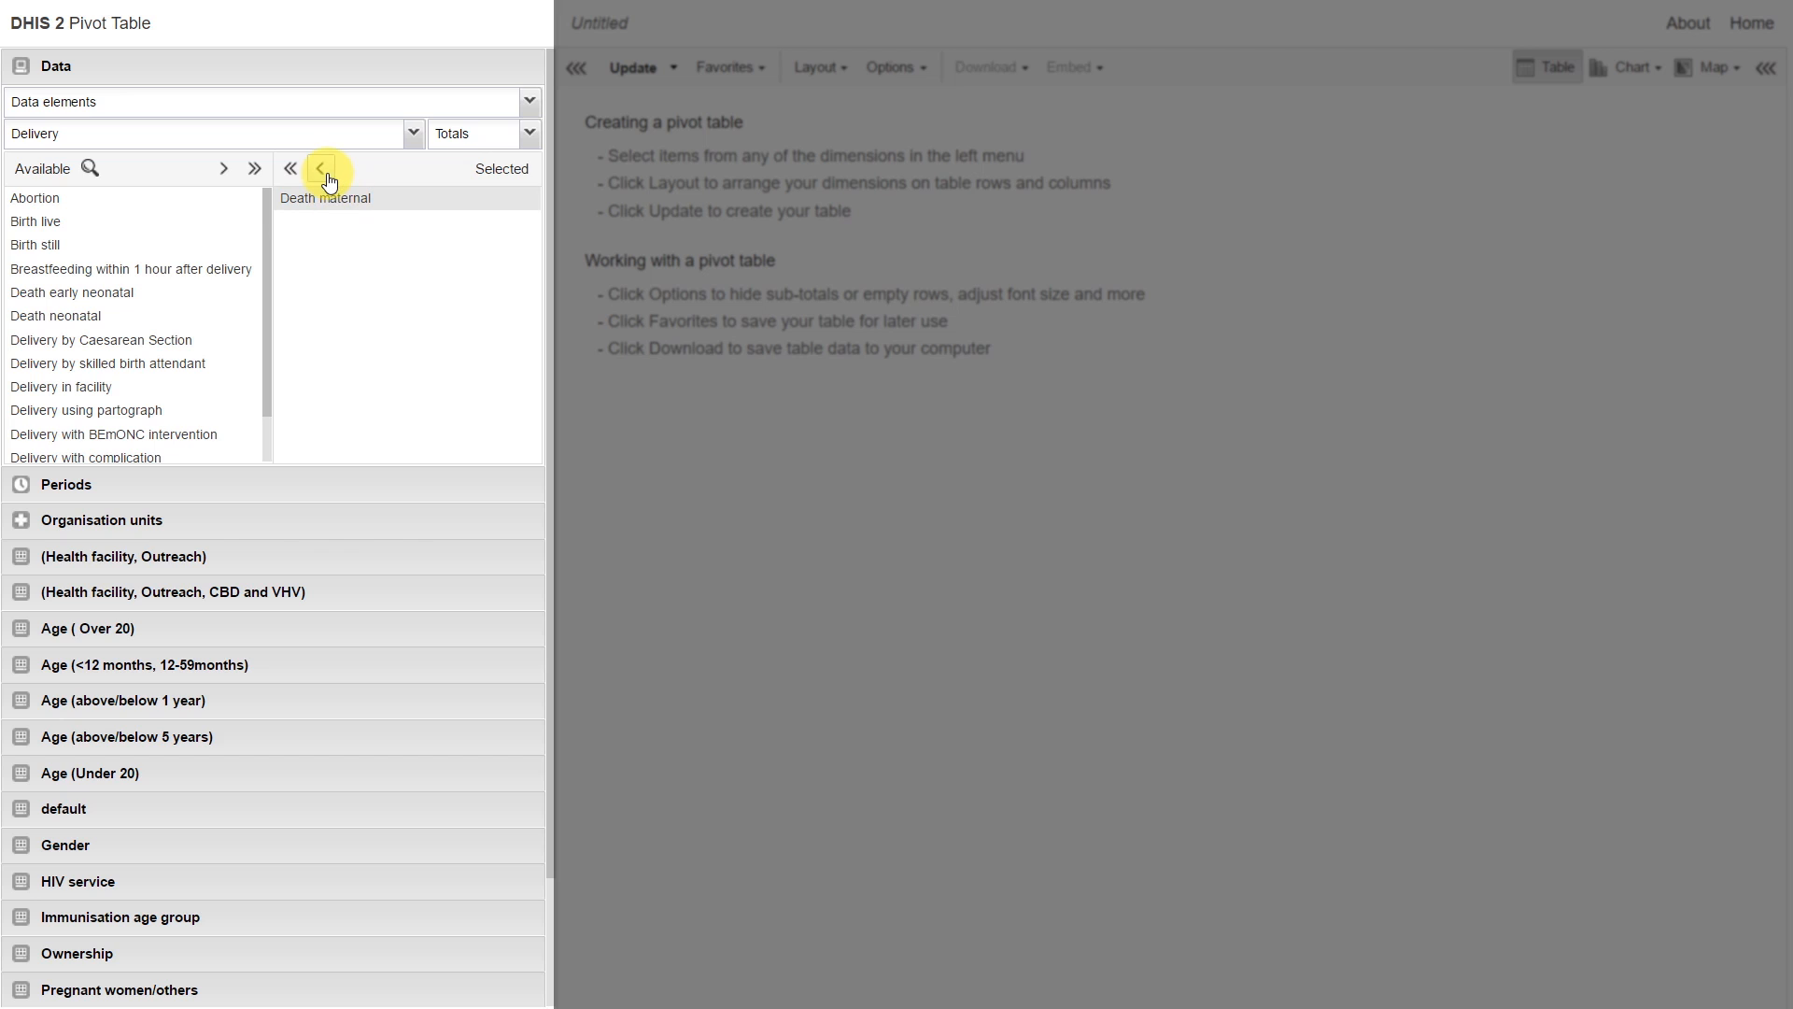
left_click(327, 180)
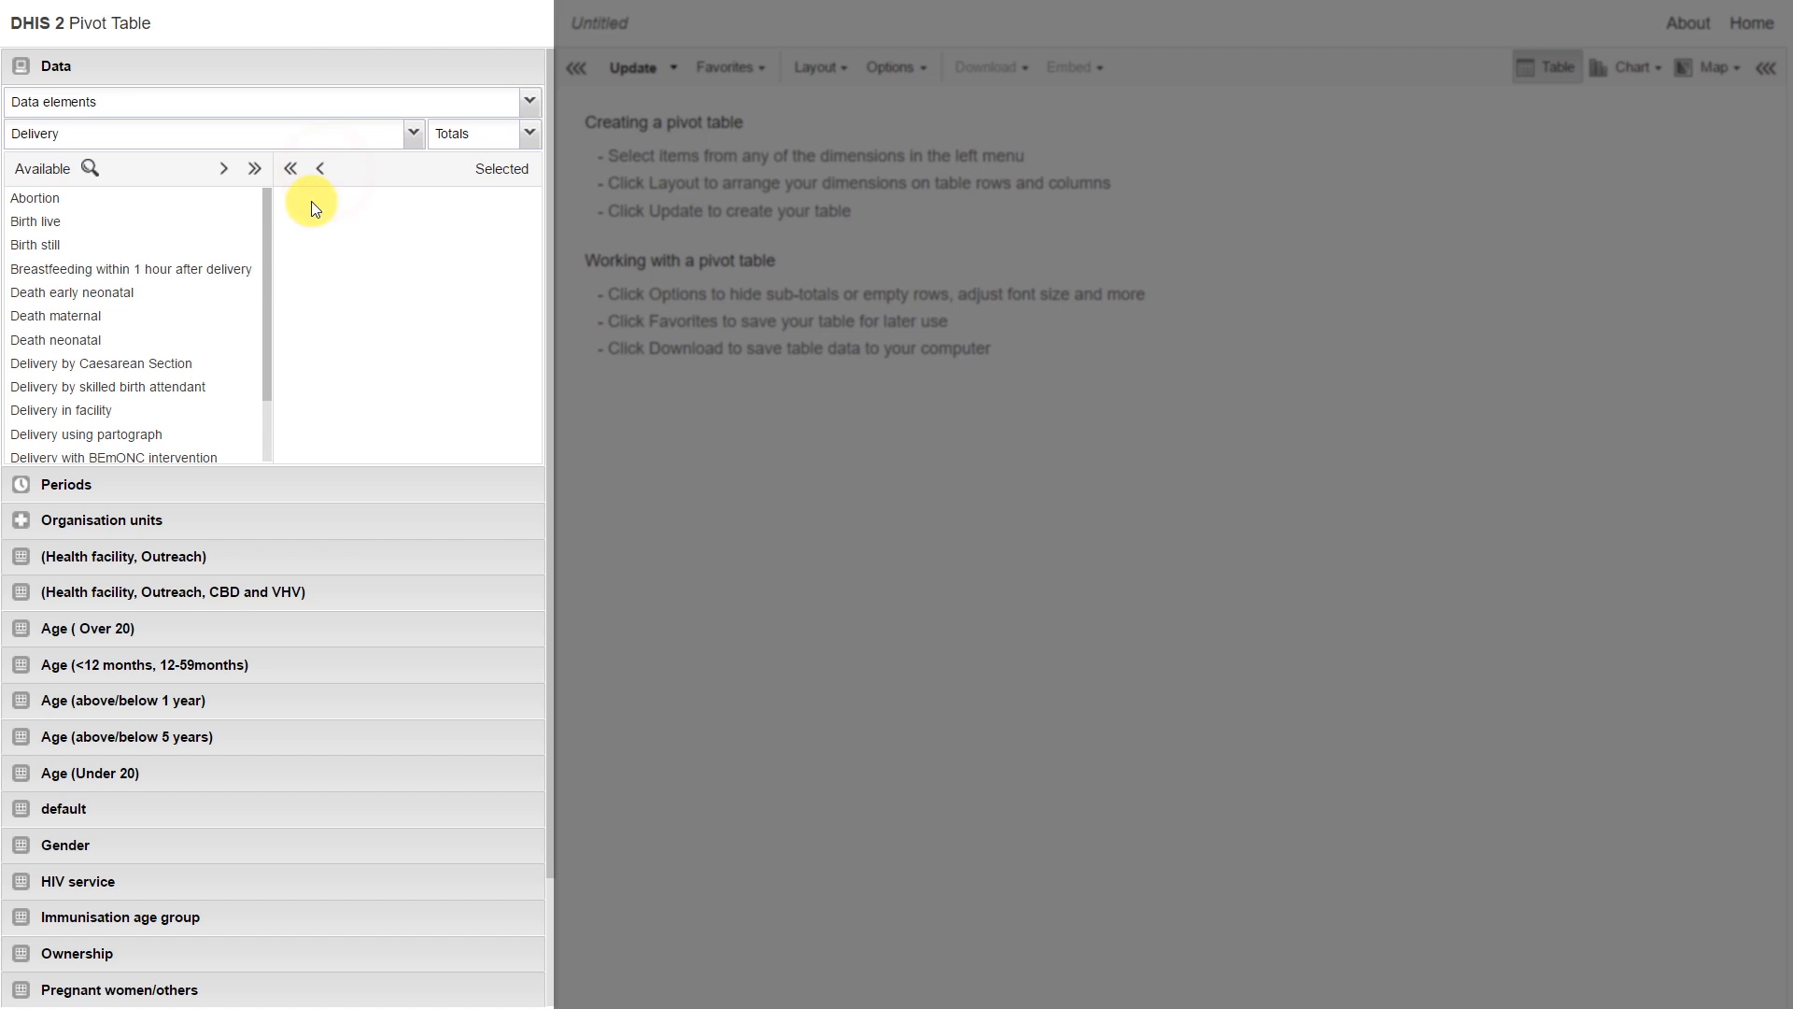
double_click(65, 316)
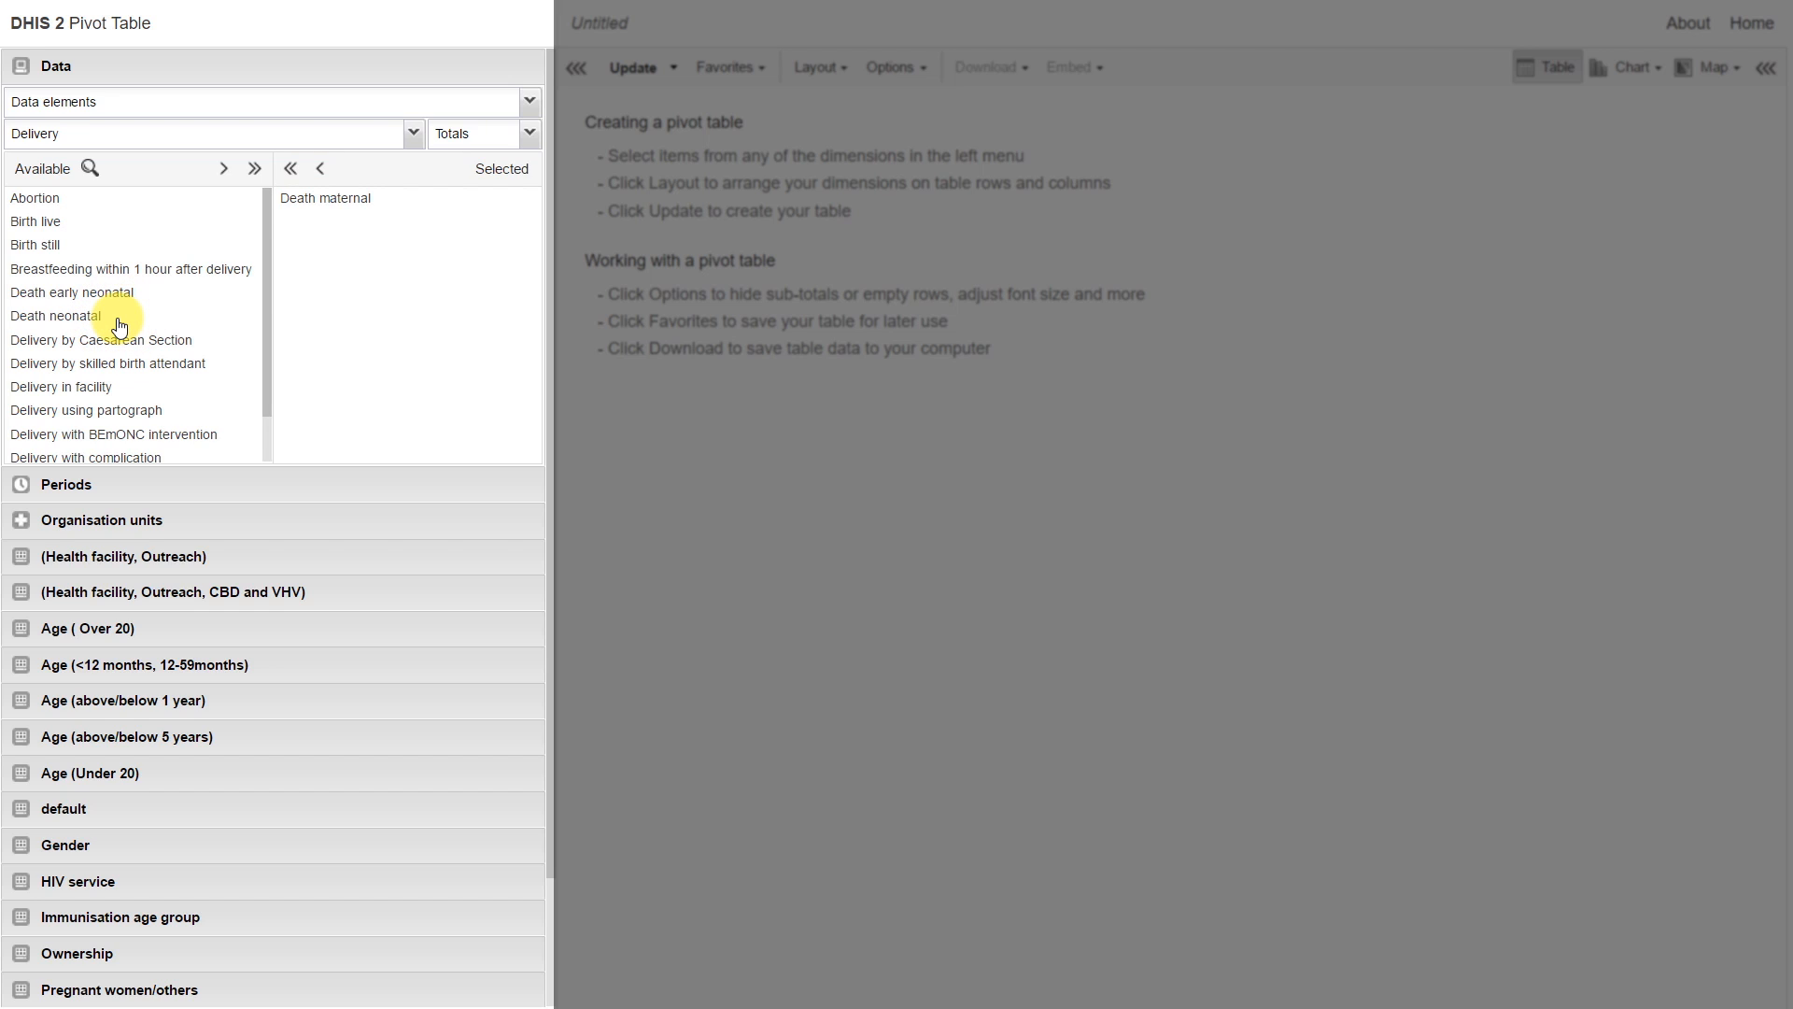
double_click(344, 199)
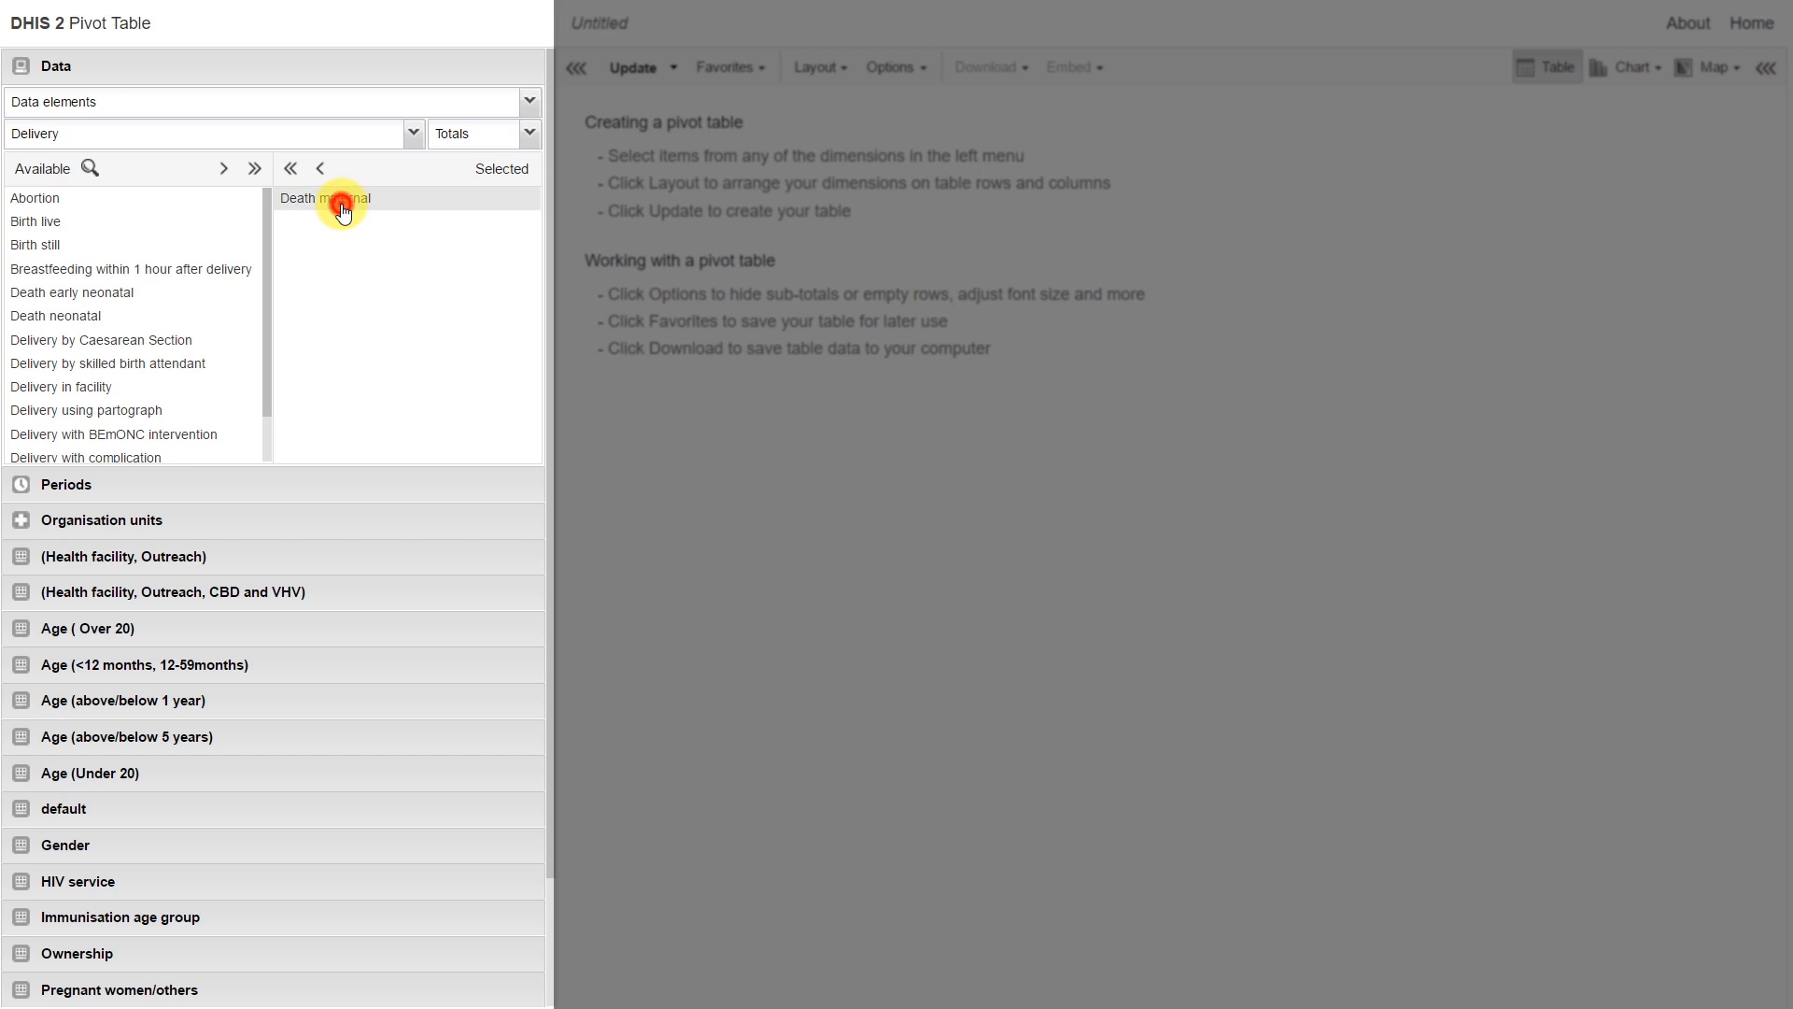
left_click(257, 172)
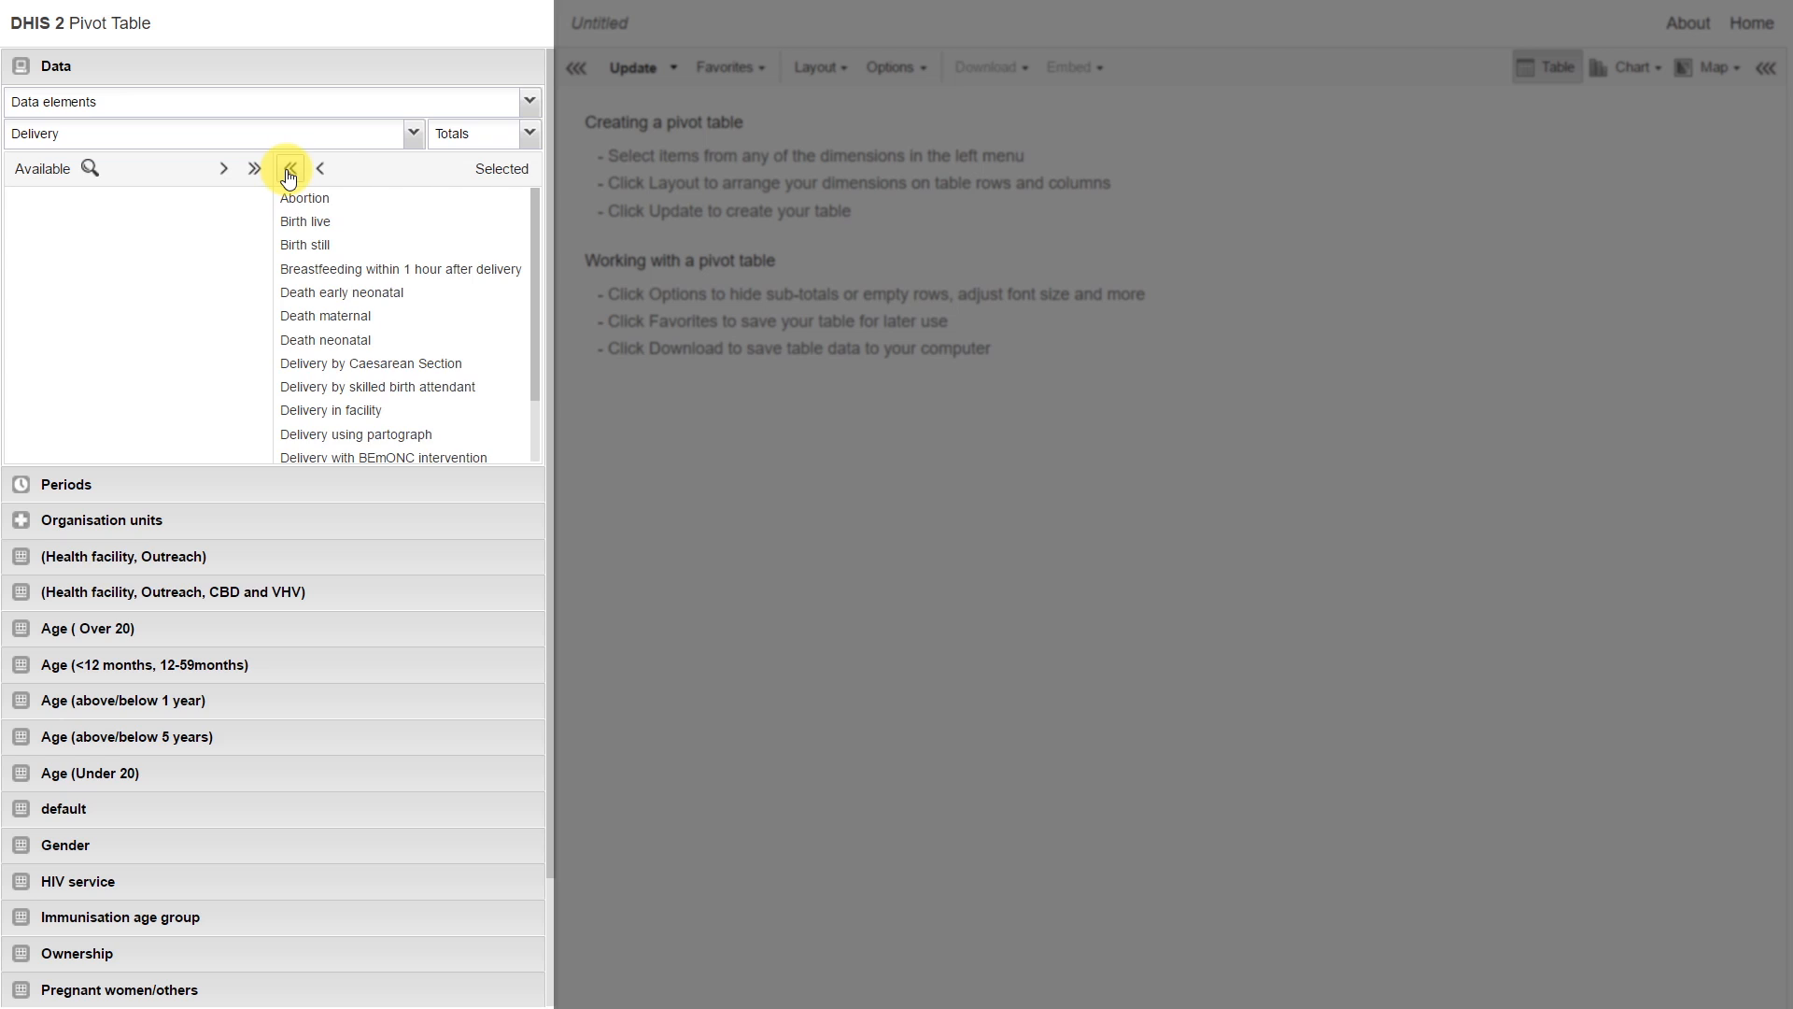
left_click(289, 172)
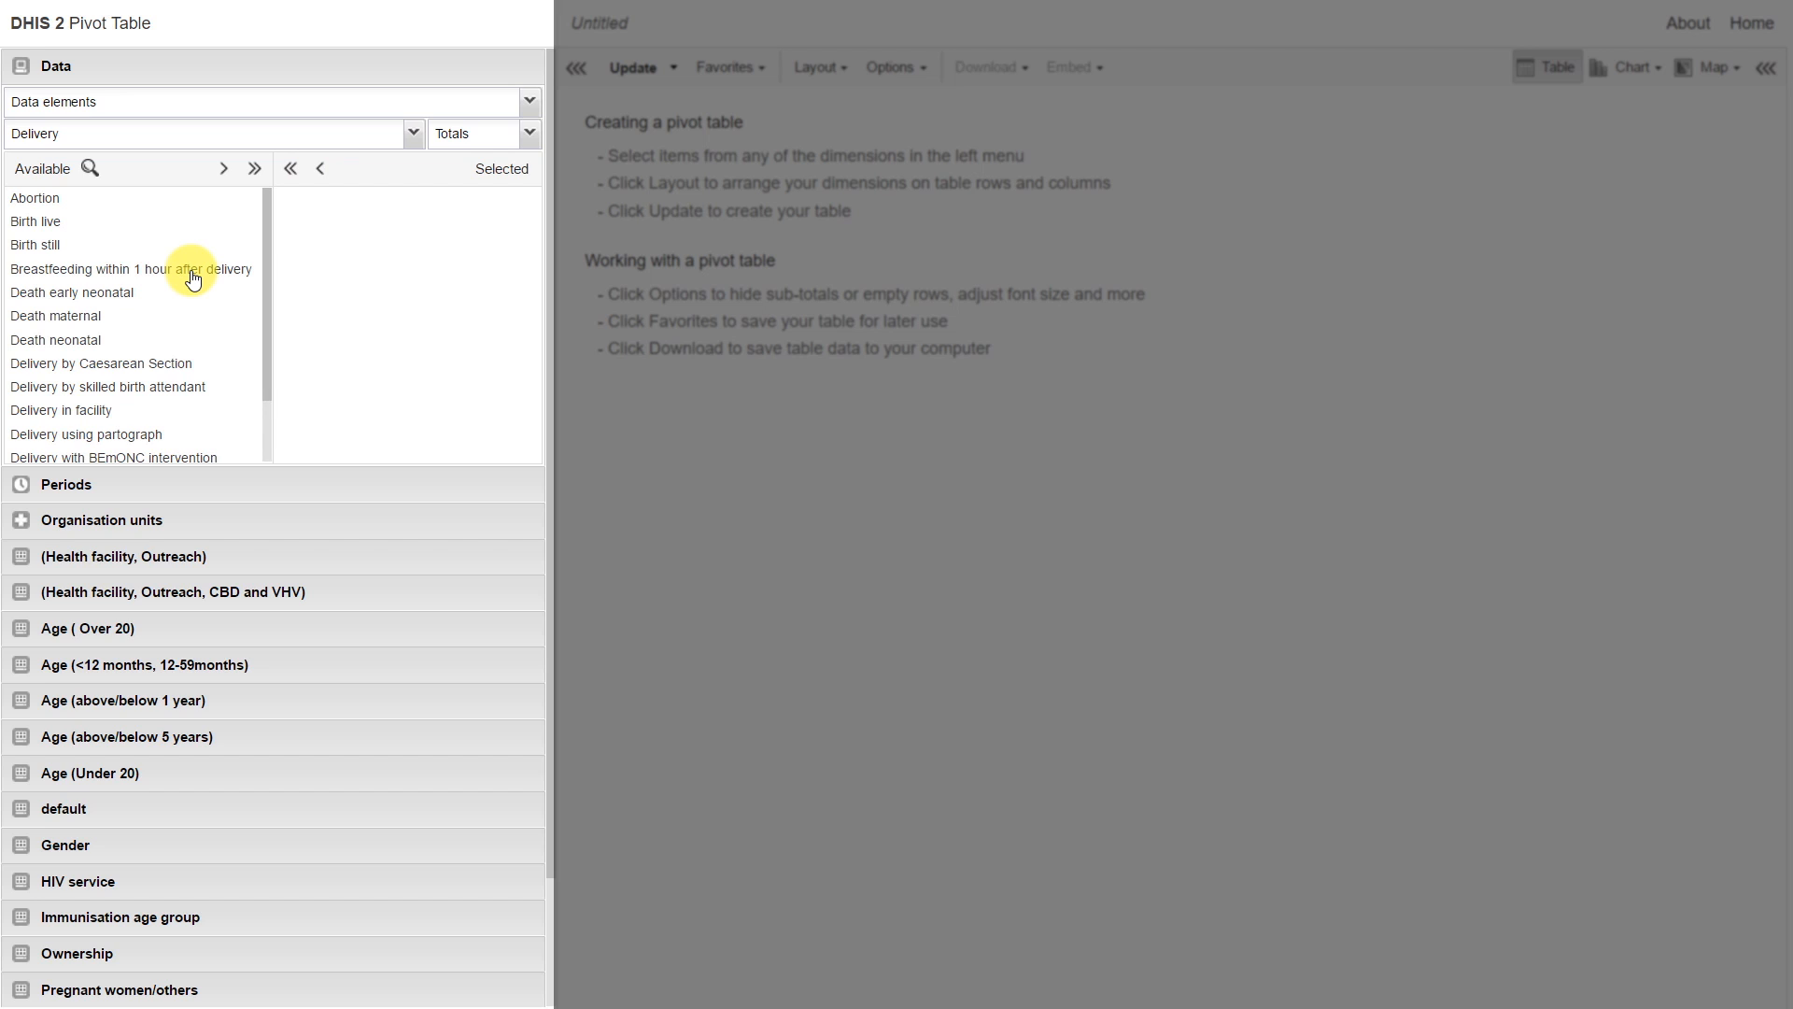
- Select Birth still, Death early neonatal, Death neonatal and Delivery by Caesarean Section together as data elements, and clear the selection again
left_click(173, 245)
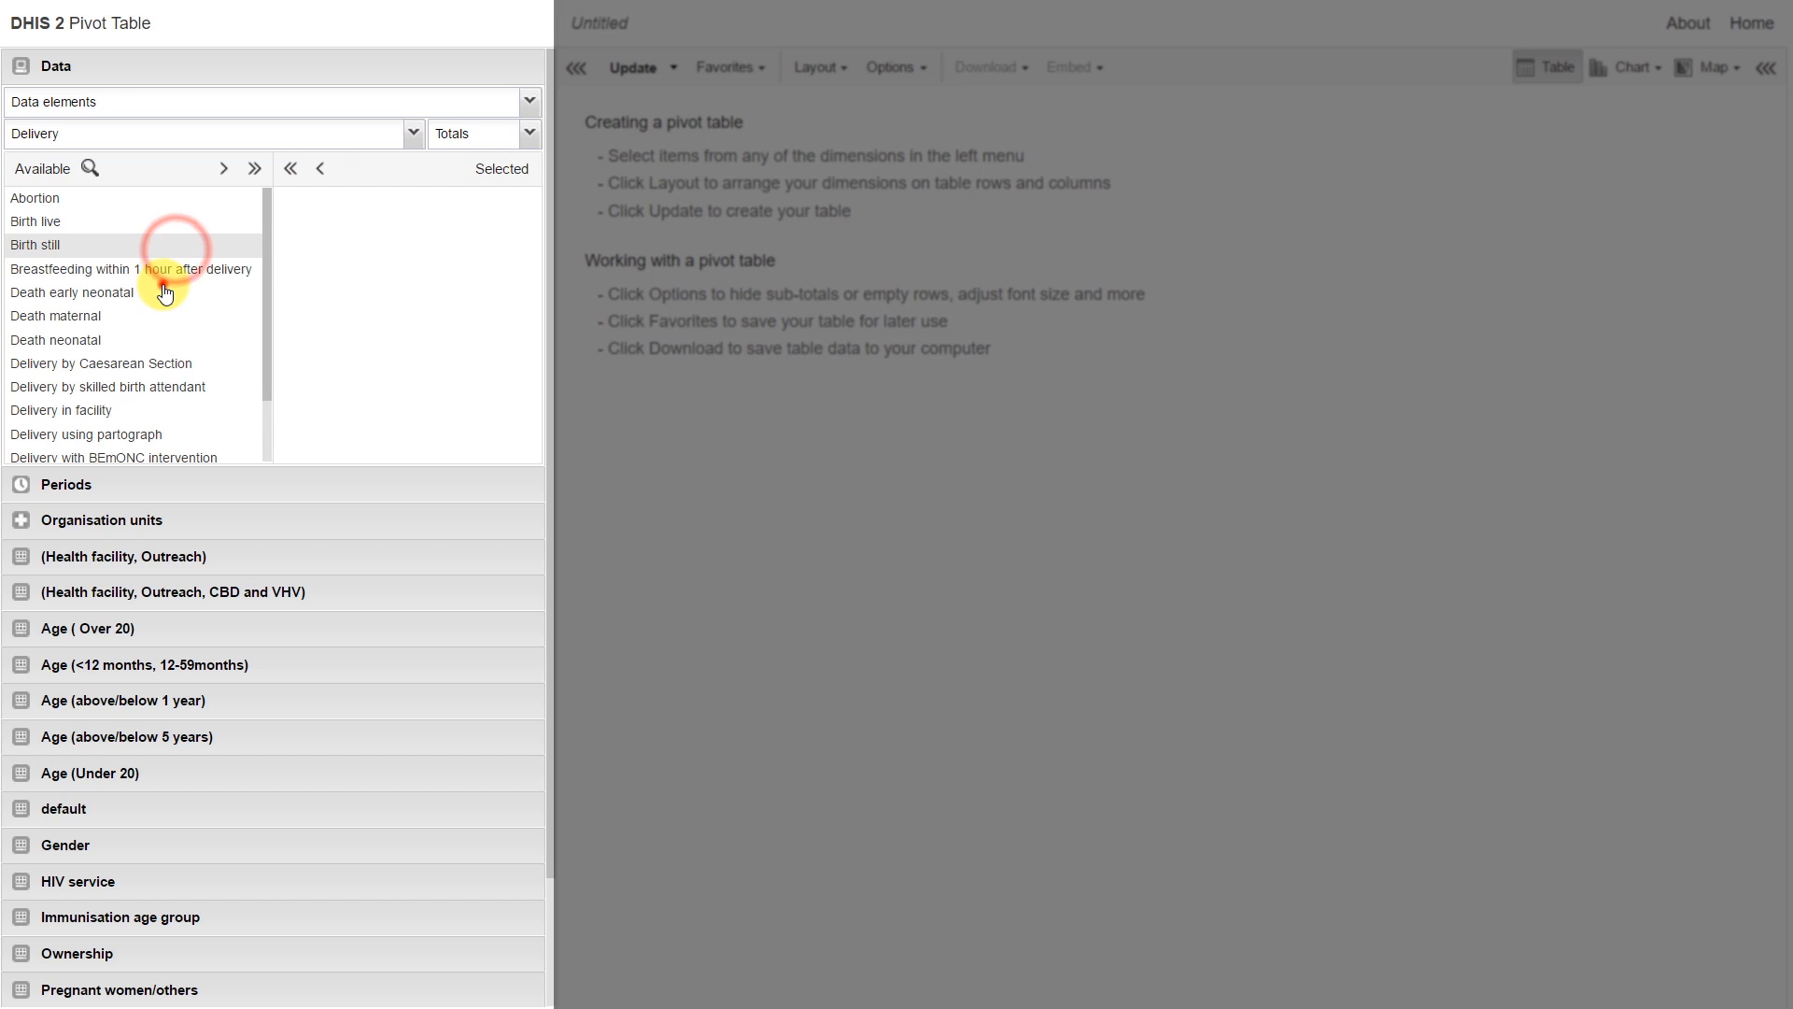
left_click(161, 289, "ctrl")
left_click(140, 340, "ctrl")
left_click(142, 364, "ctrl")
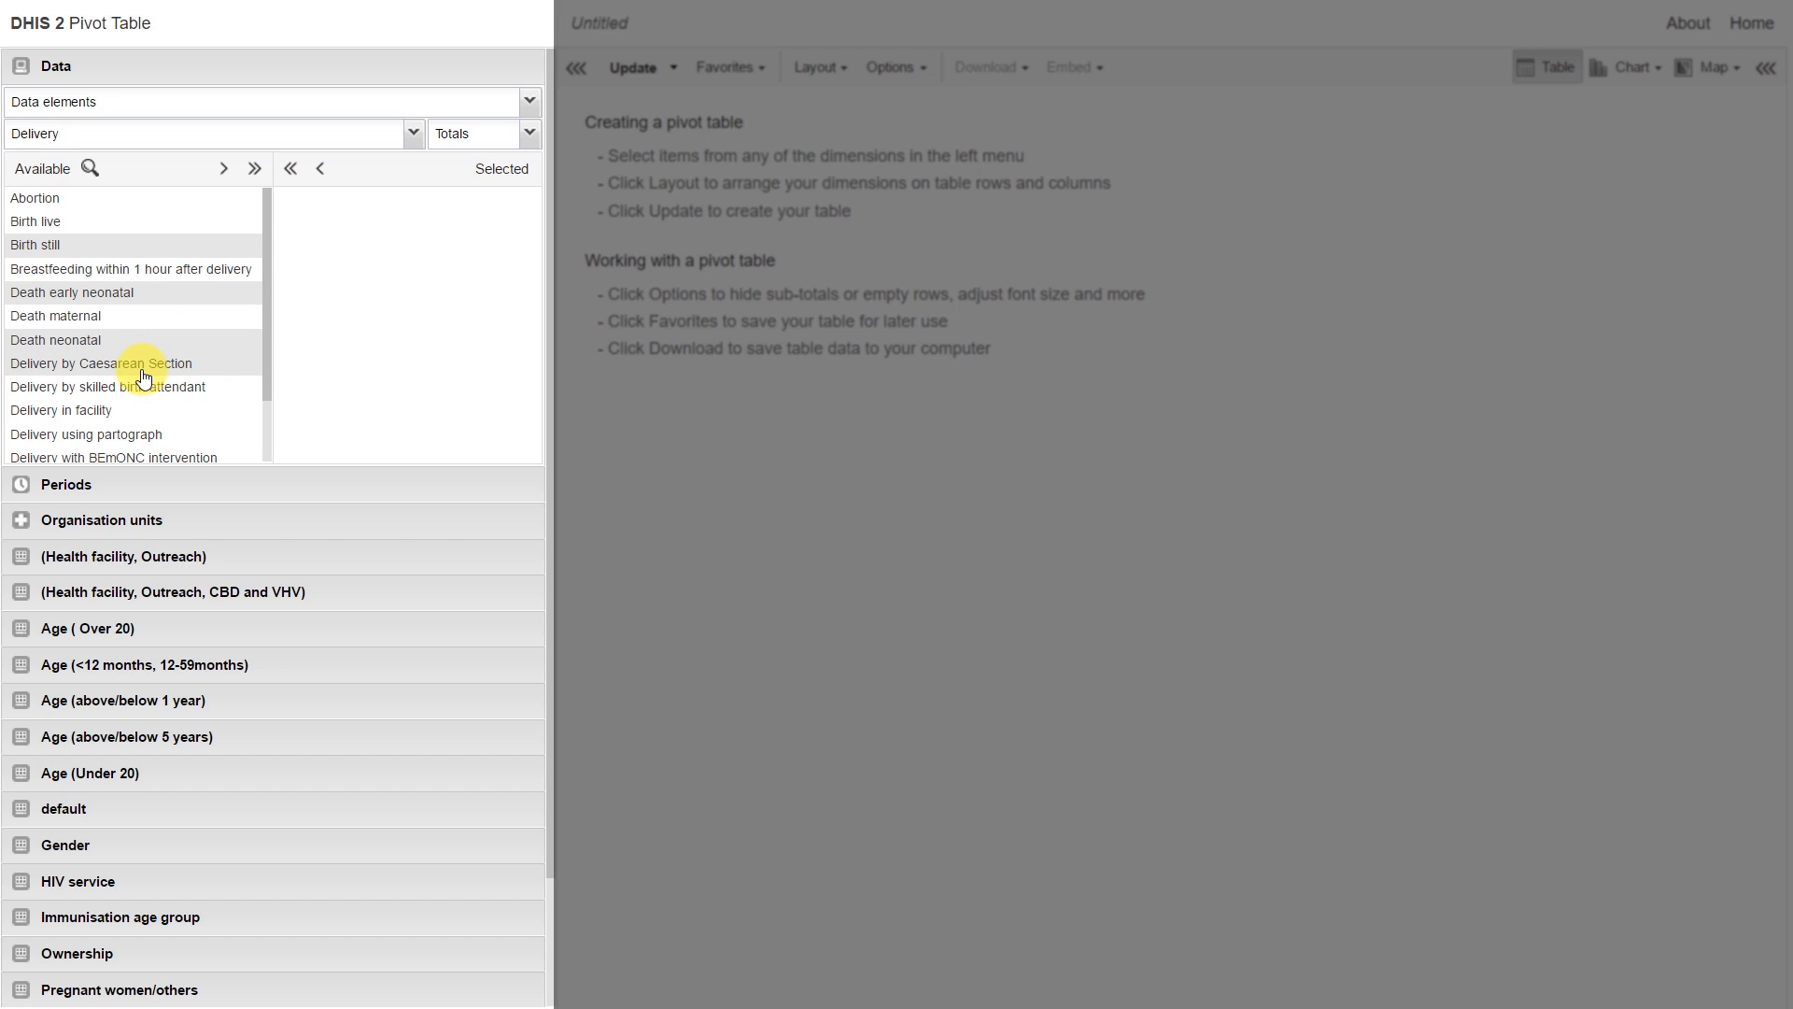
left_click(225, 169)
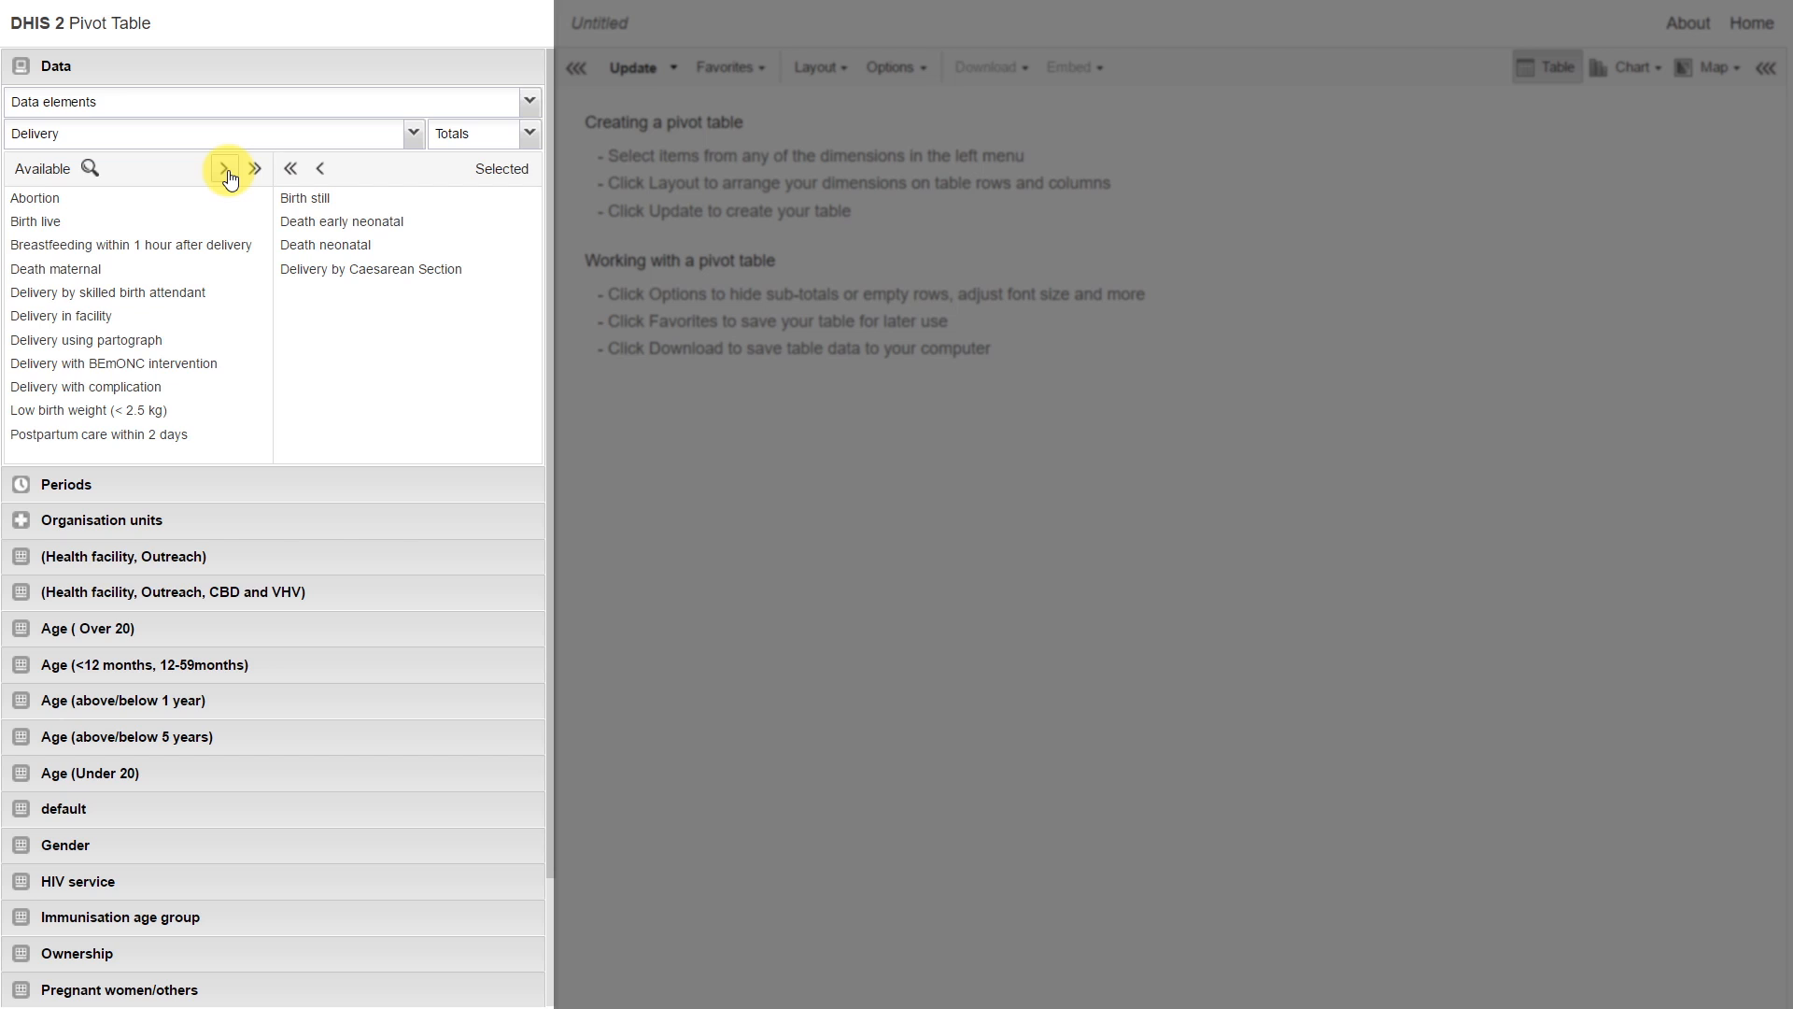
left_click(291, 169)
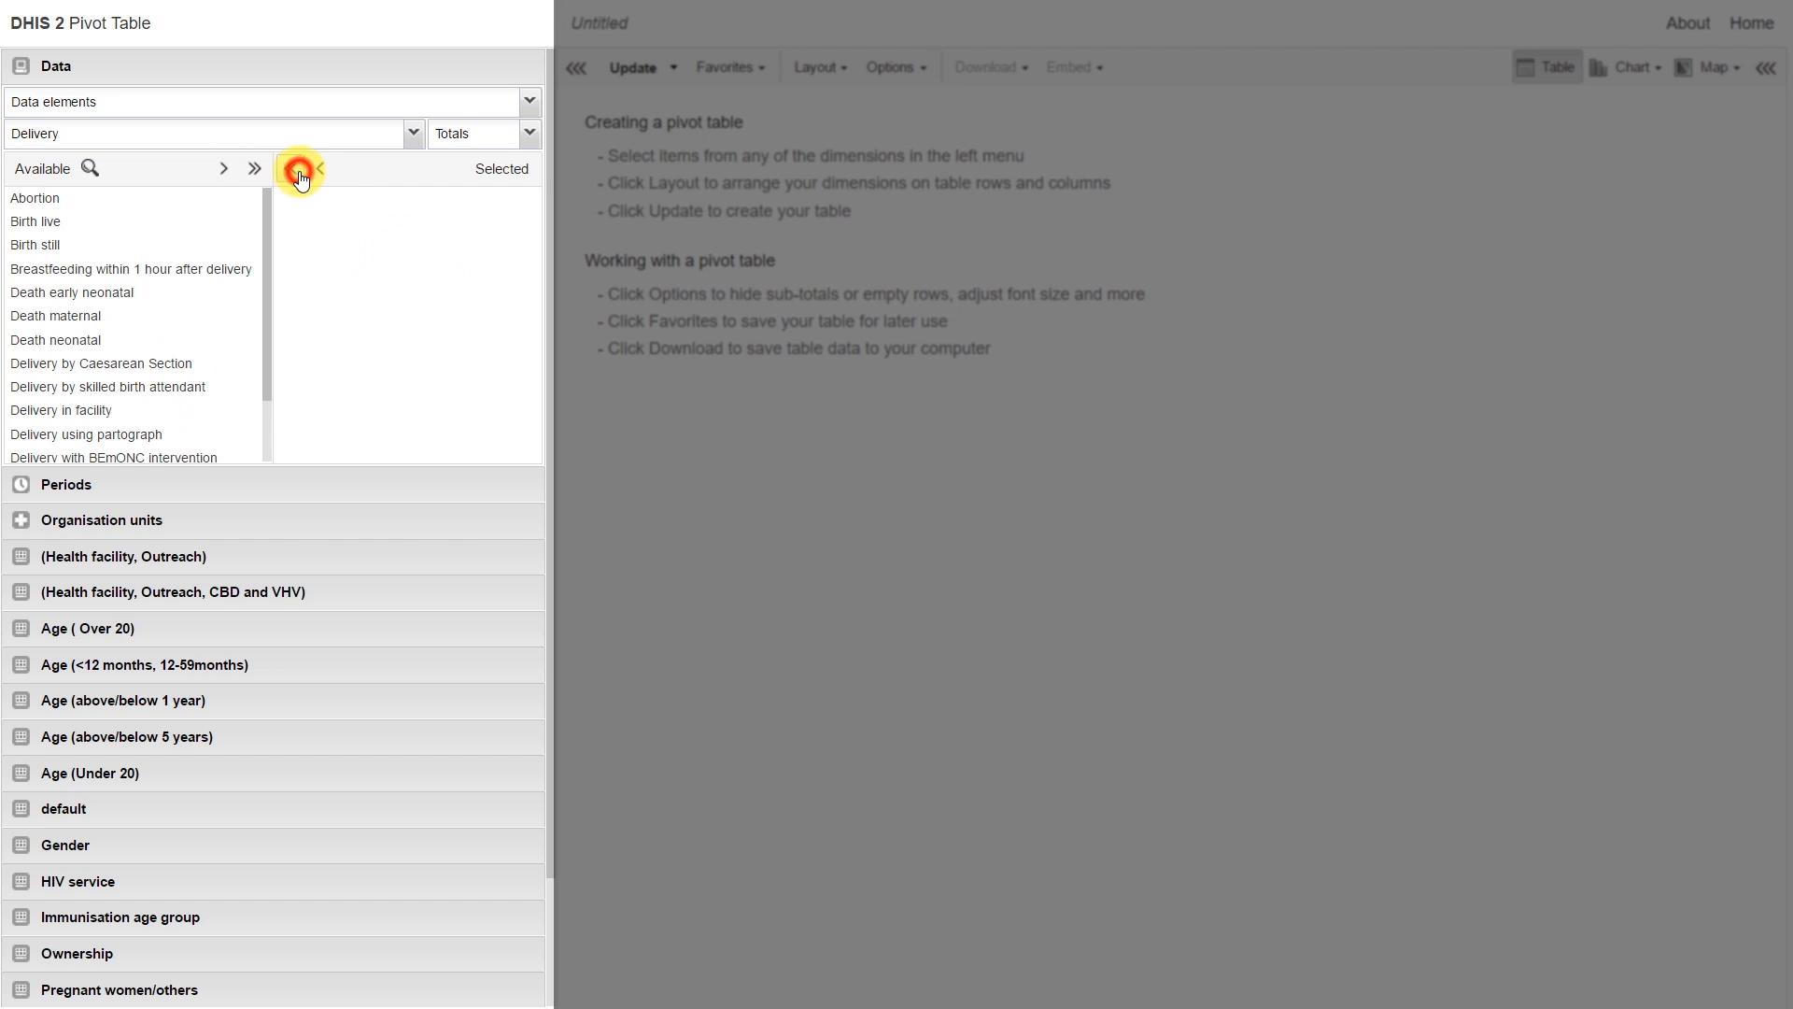
- Add Death maternal to the selected data elements and open the Periods dimension
double_click(79, 317)
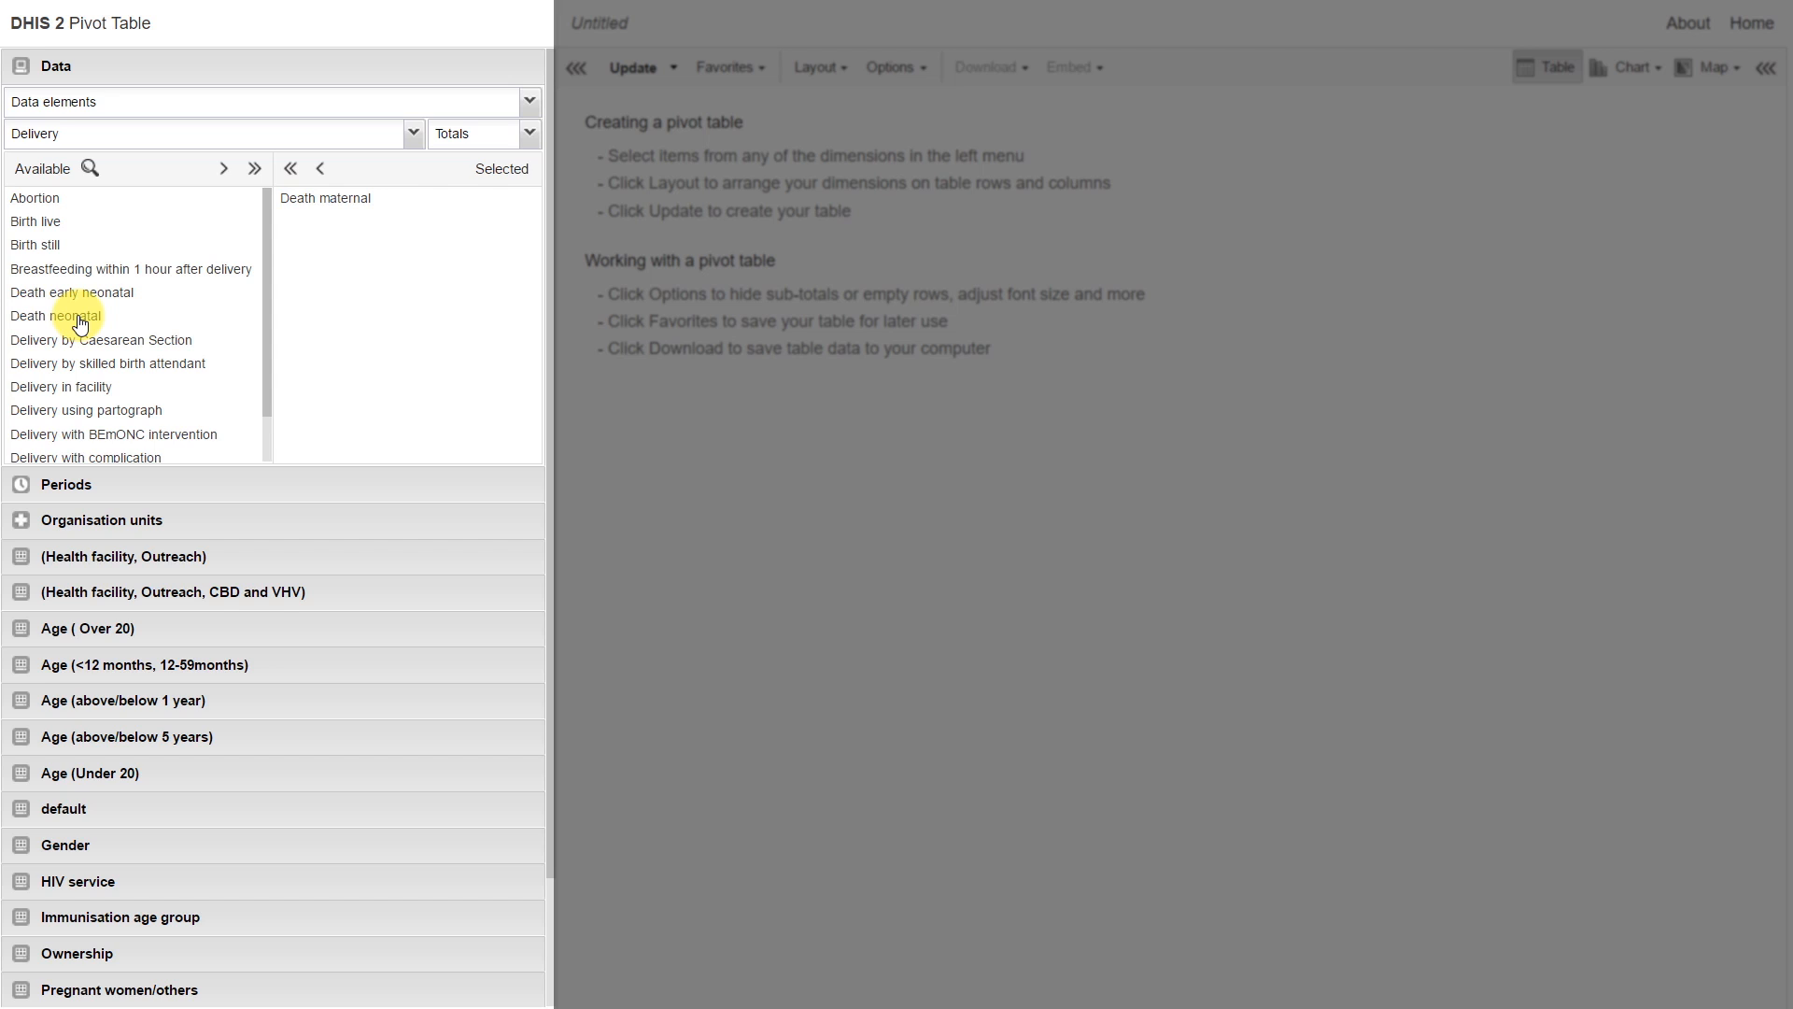
left_click(116, 482)
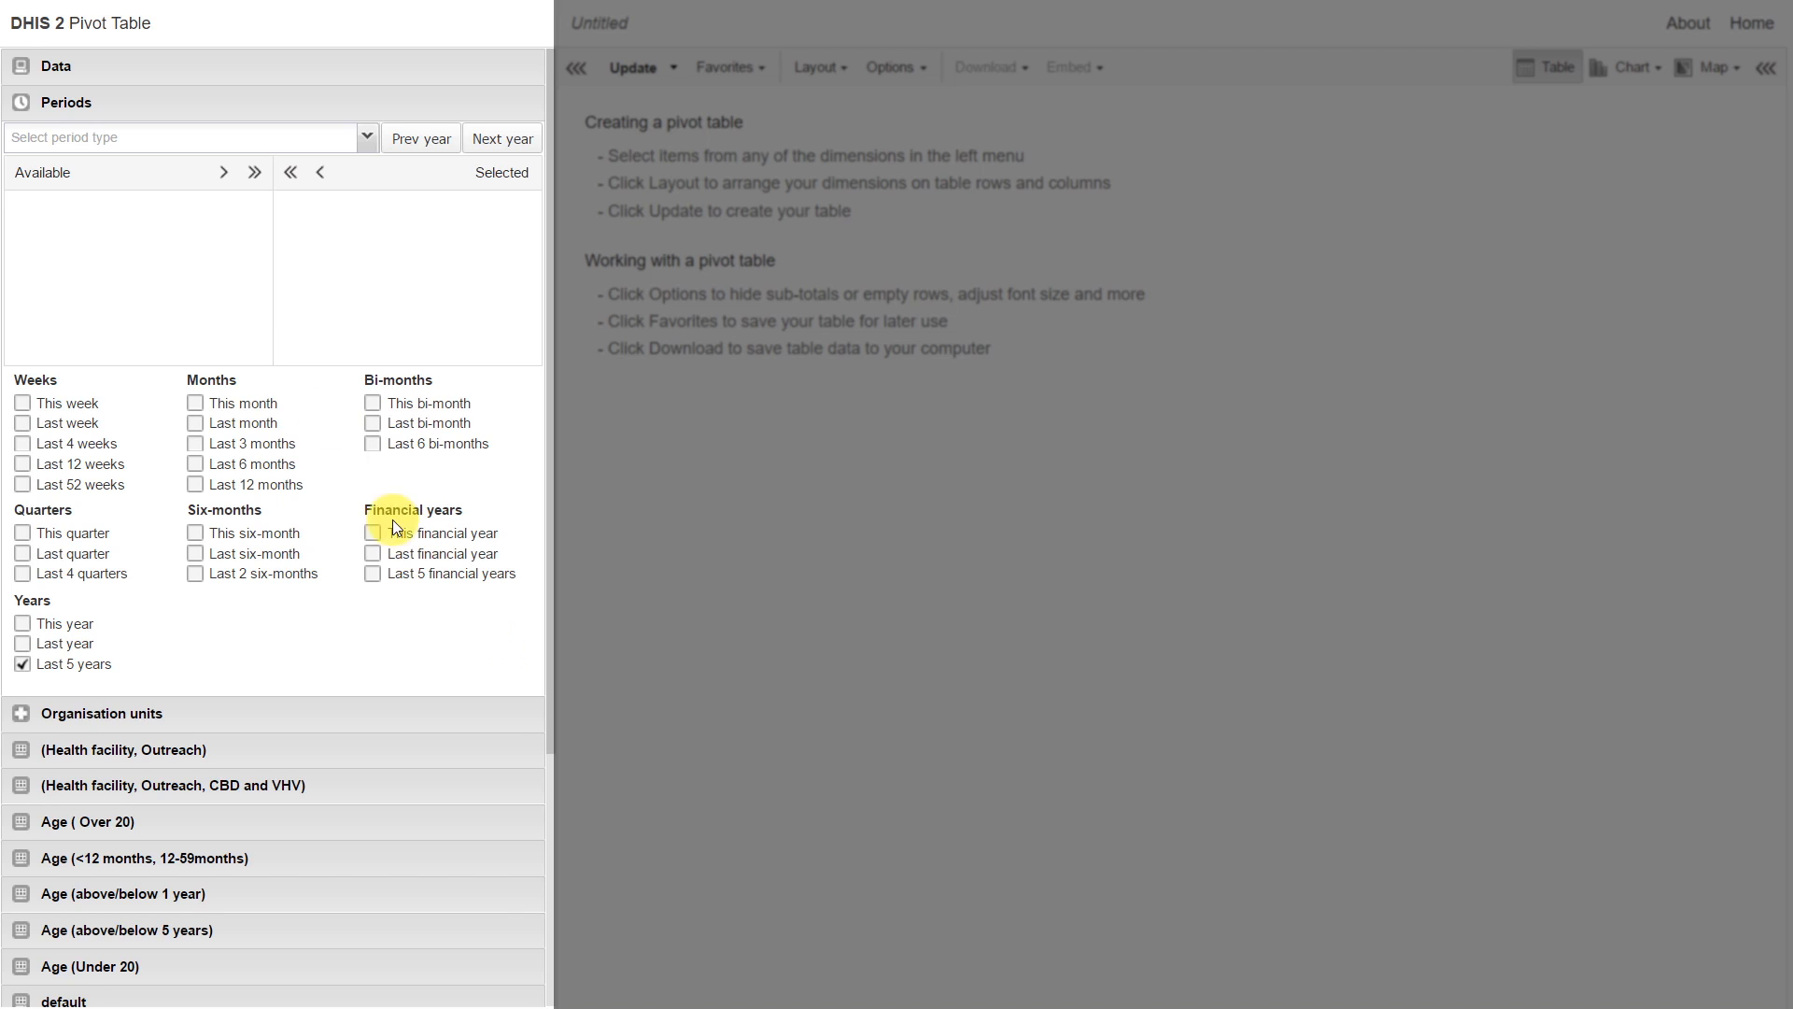
- Choose the Yearly period type and add 2011, 2012 and 2013 to the selected periods
left_click(366, 138)
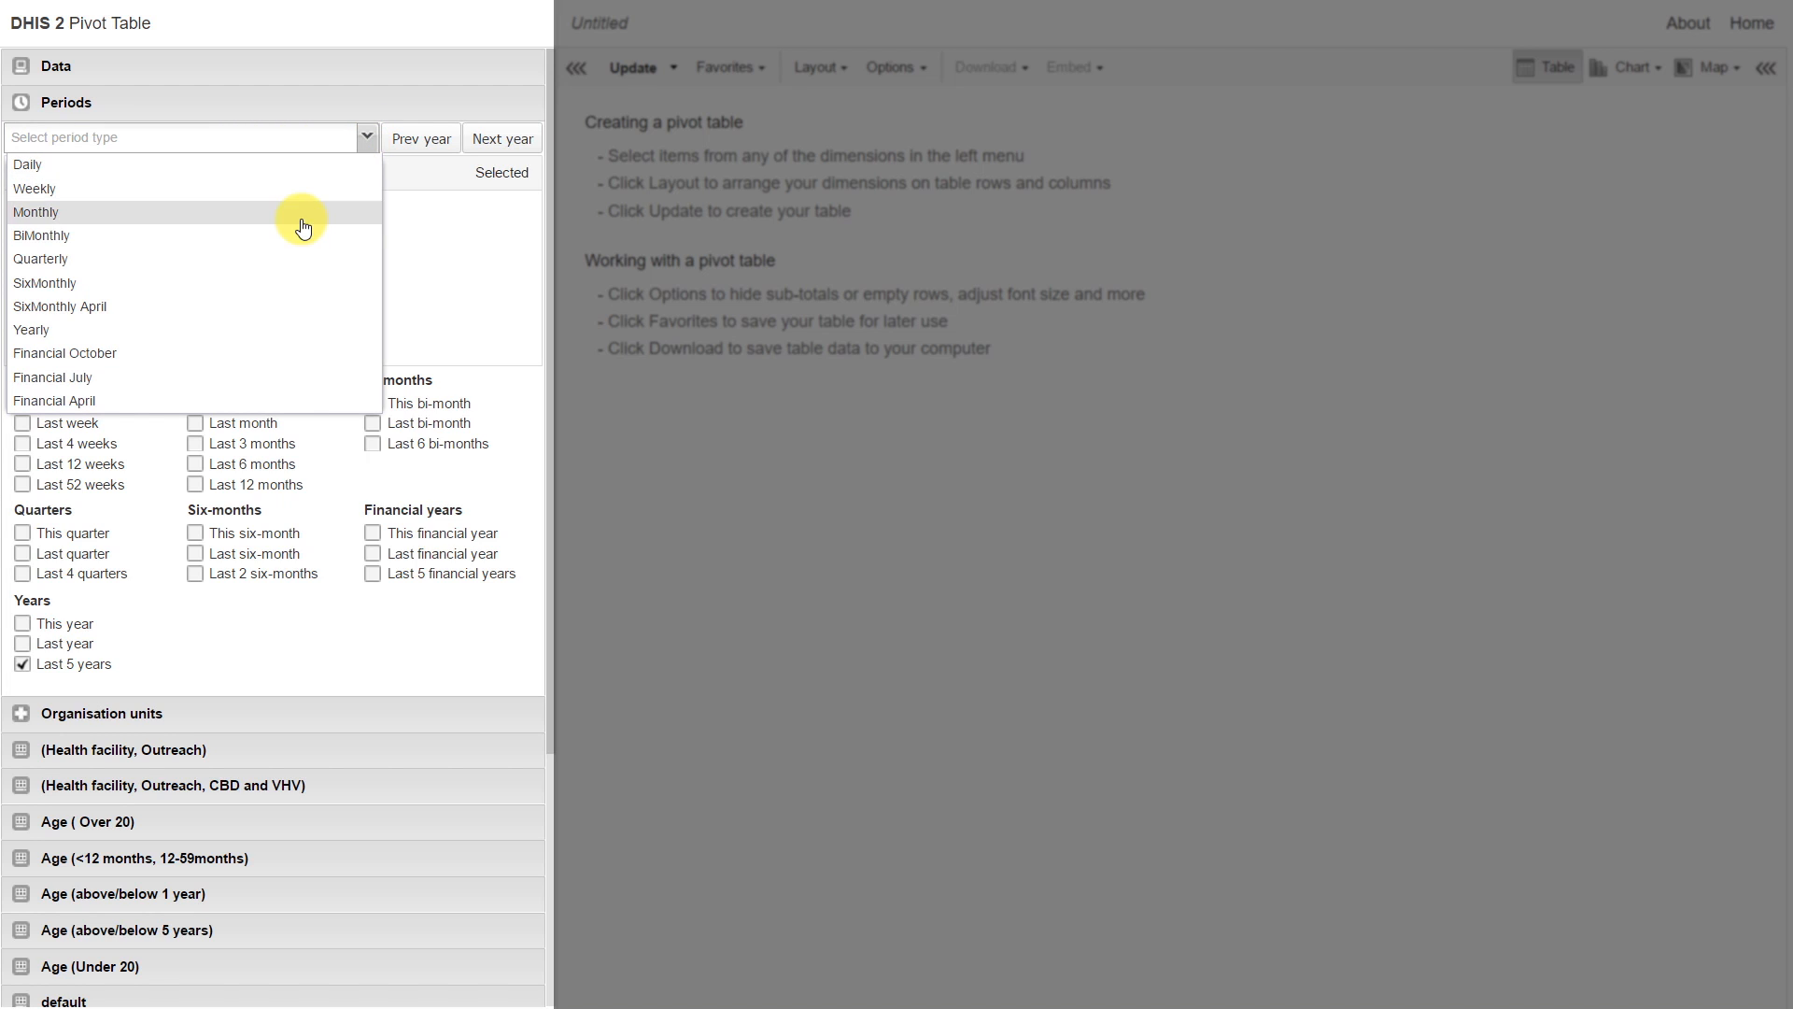
left_click(240, 331)
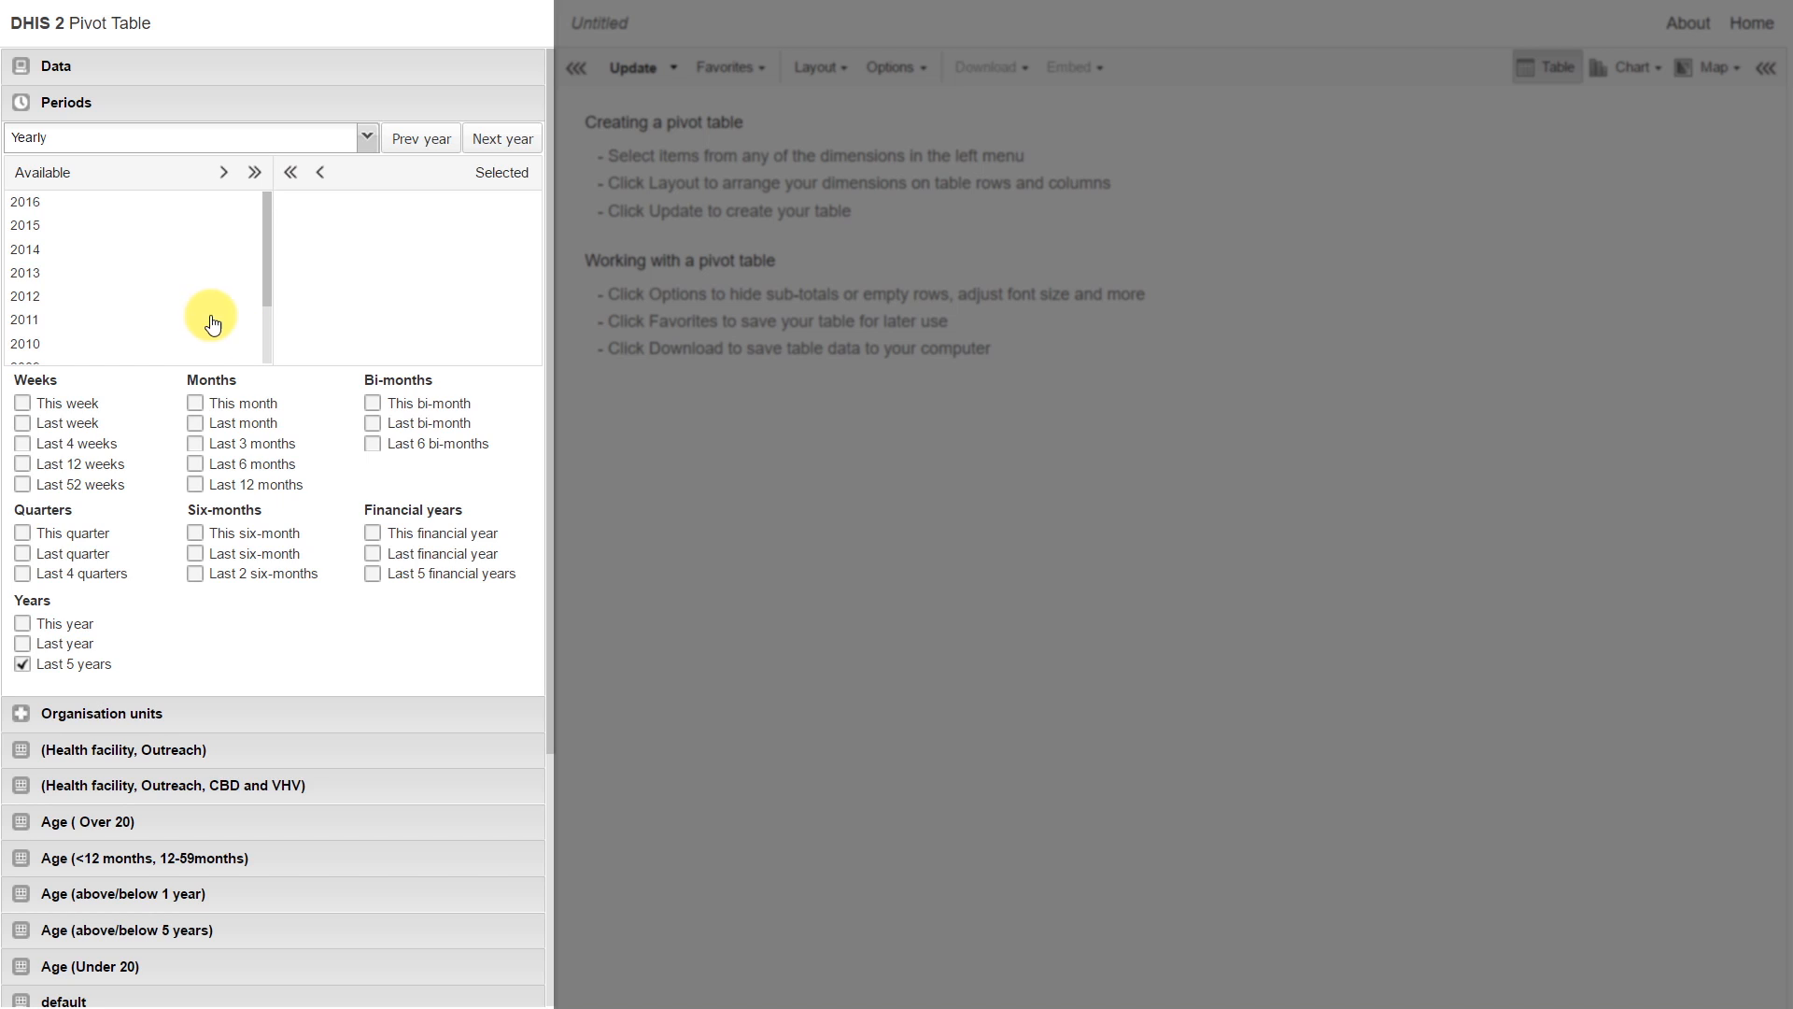
double_click(148, 317)
double_click(56, 295)
double_click(41, 273)
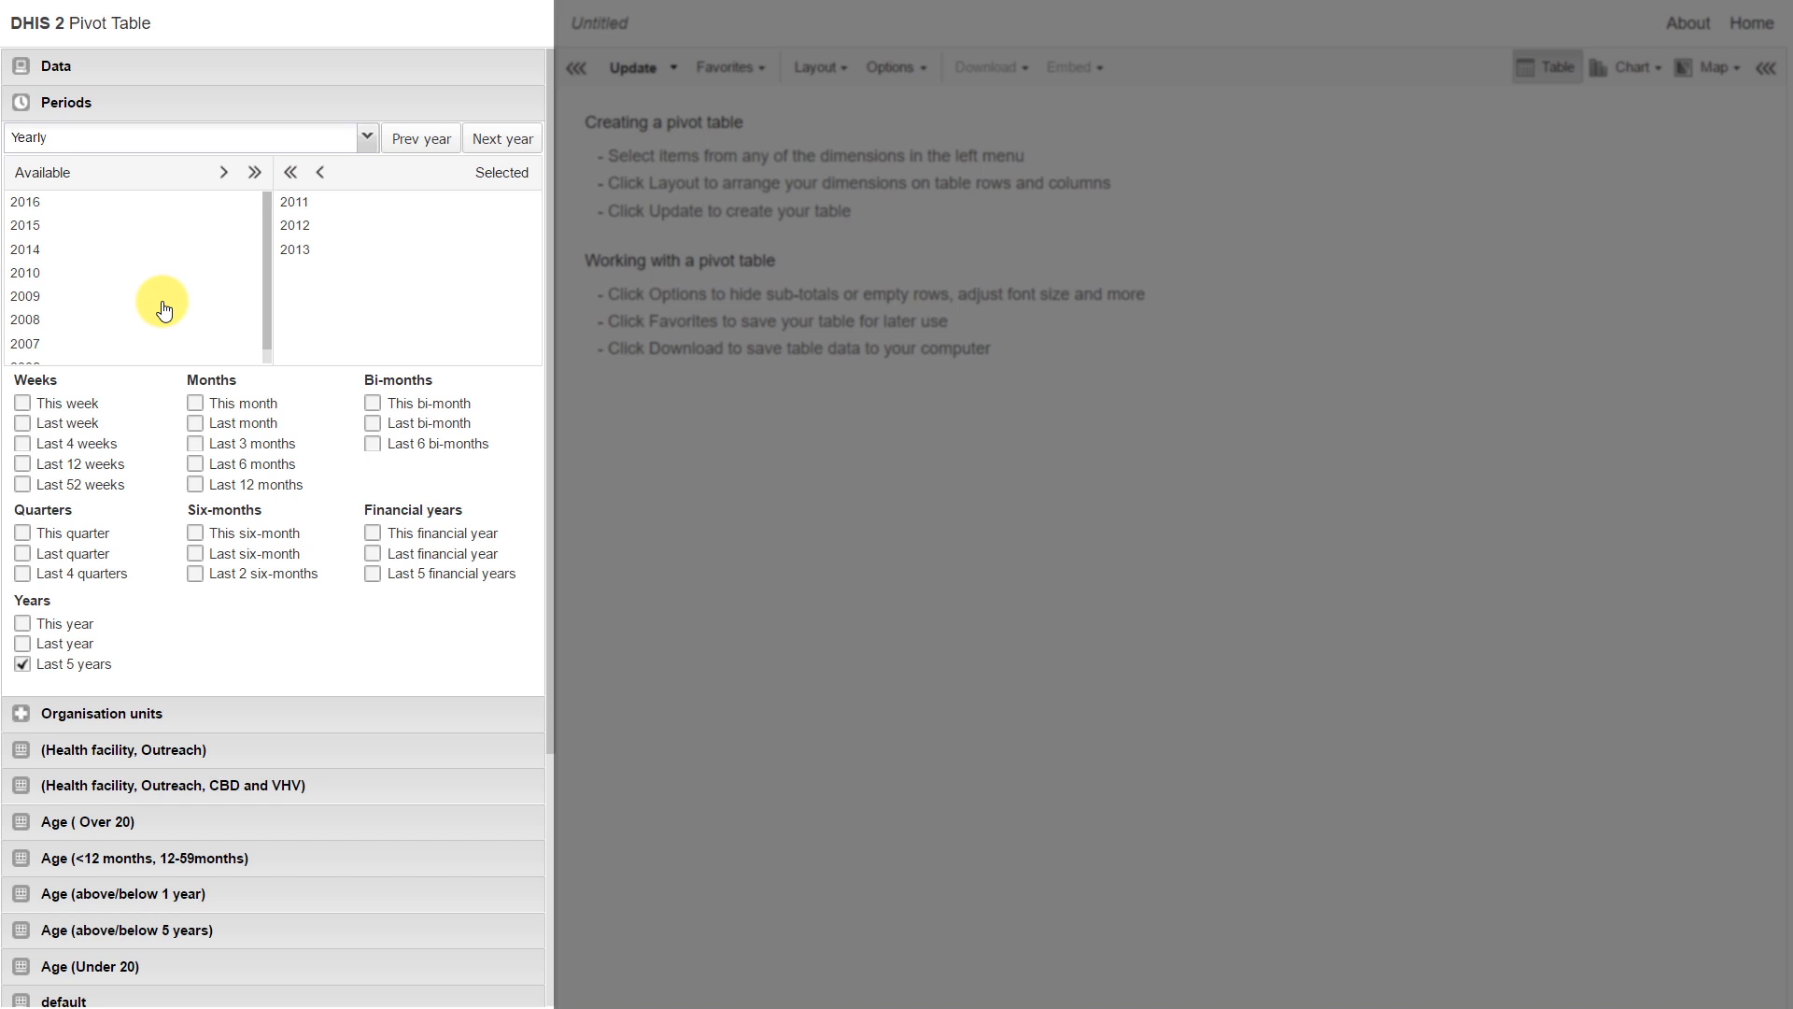
- Clear Last 5 years and all selected fixed years, and set the relative period to Last 4 quarters
left_click(24, 664)
left_click(291, 172)
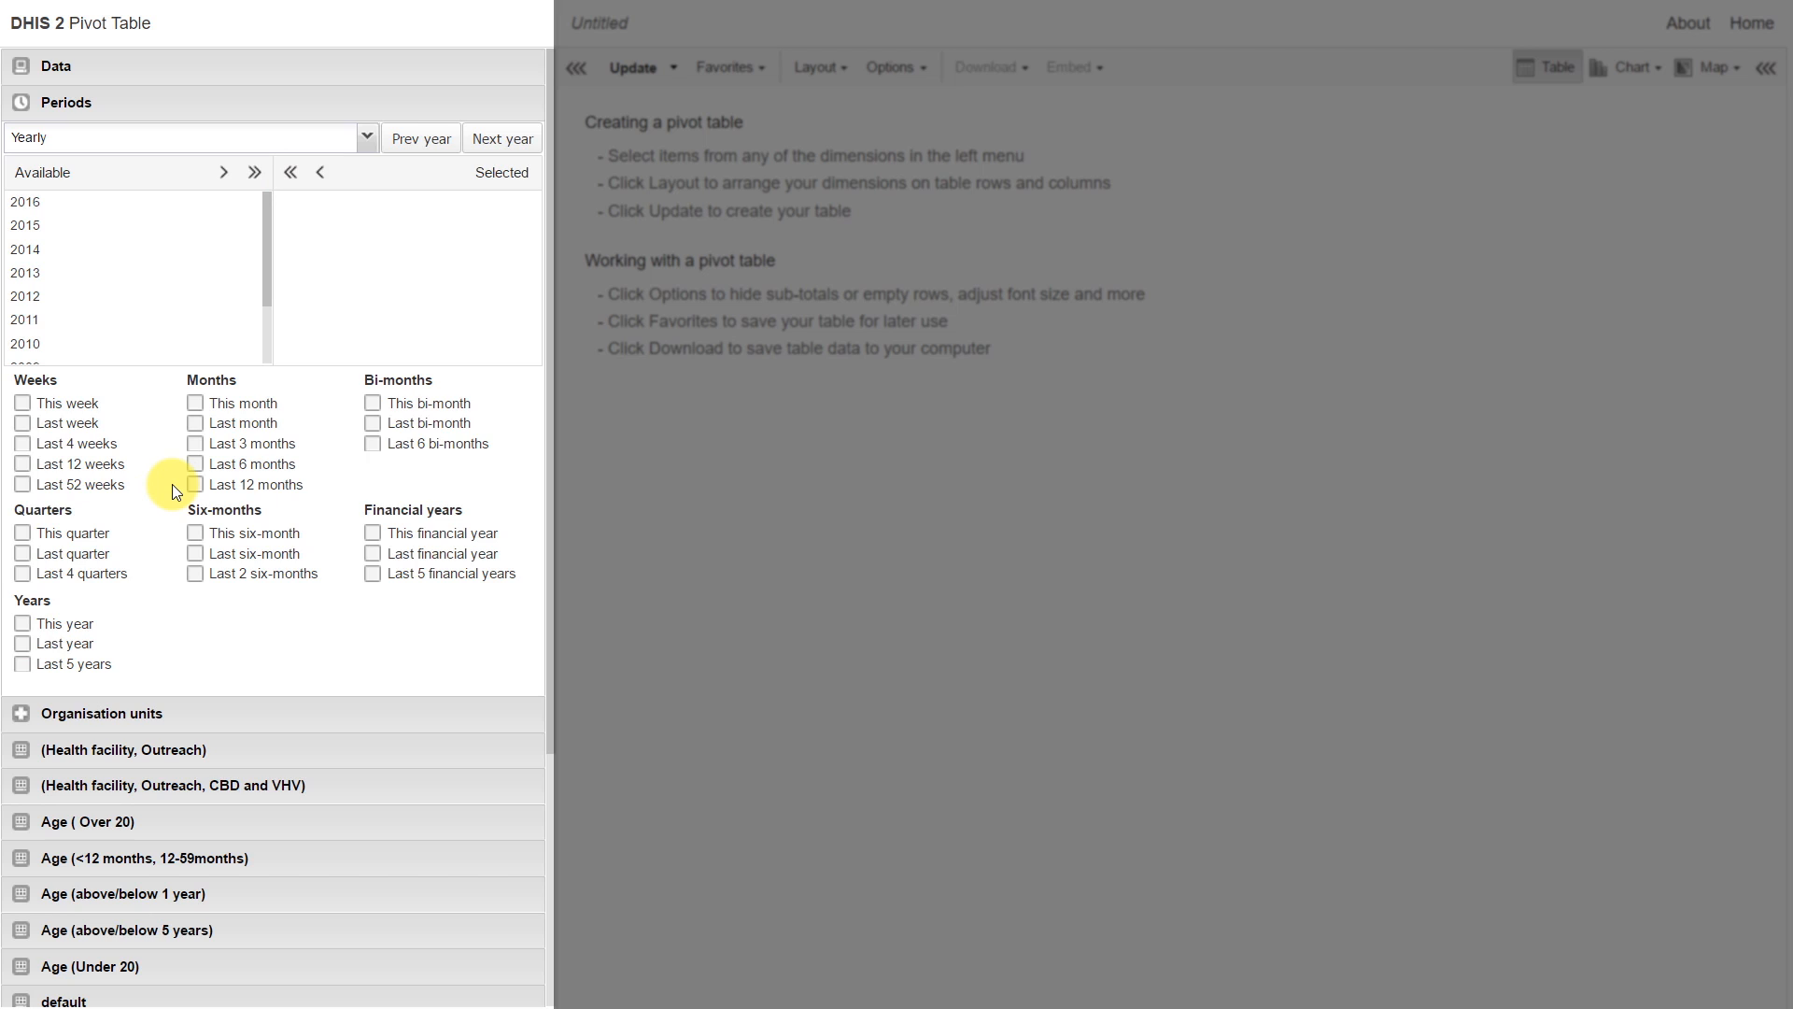
left_click(22, 574)
- Open the Organisation units dimension and examine the districts of Animal Region and Food Region and the facilities in Bird District
left_click(226, 713)
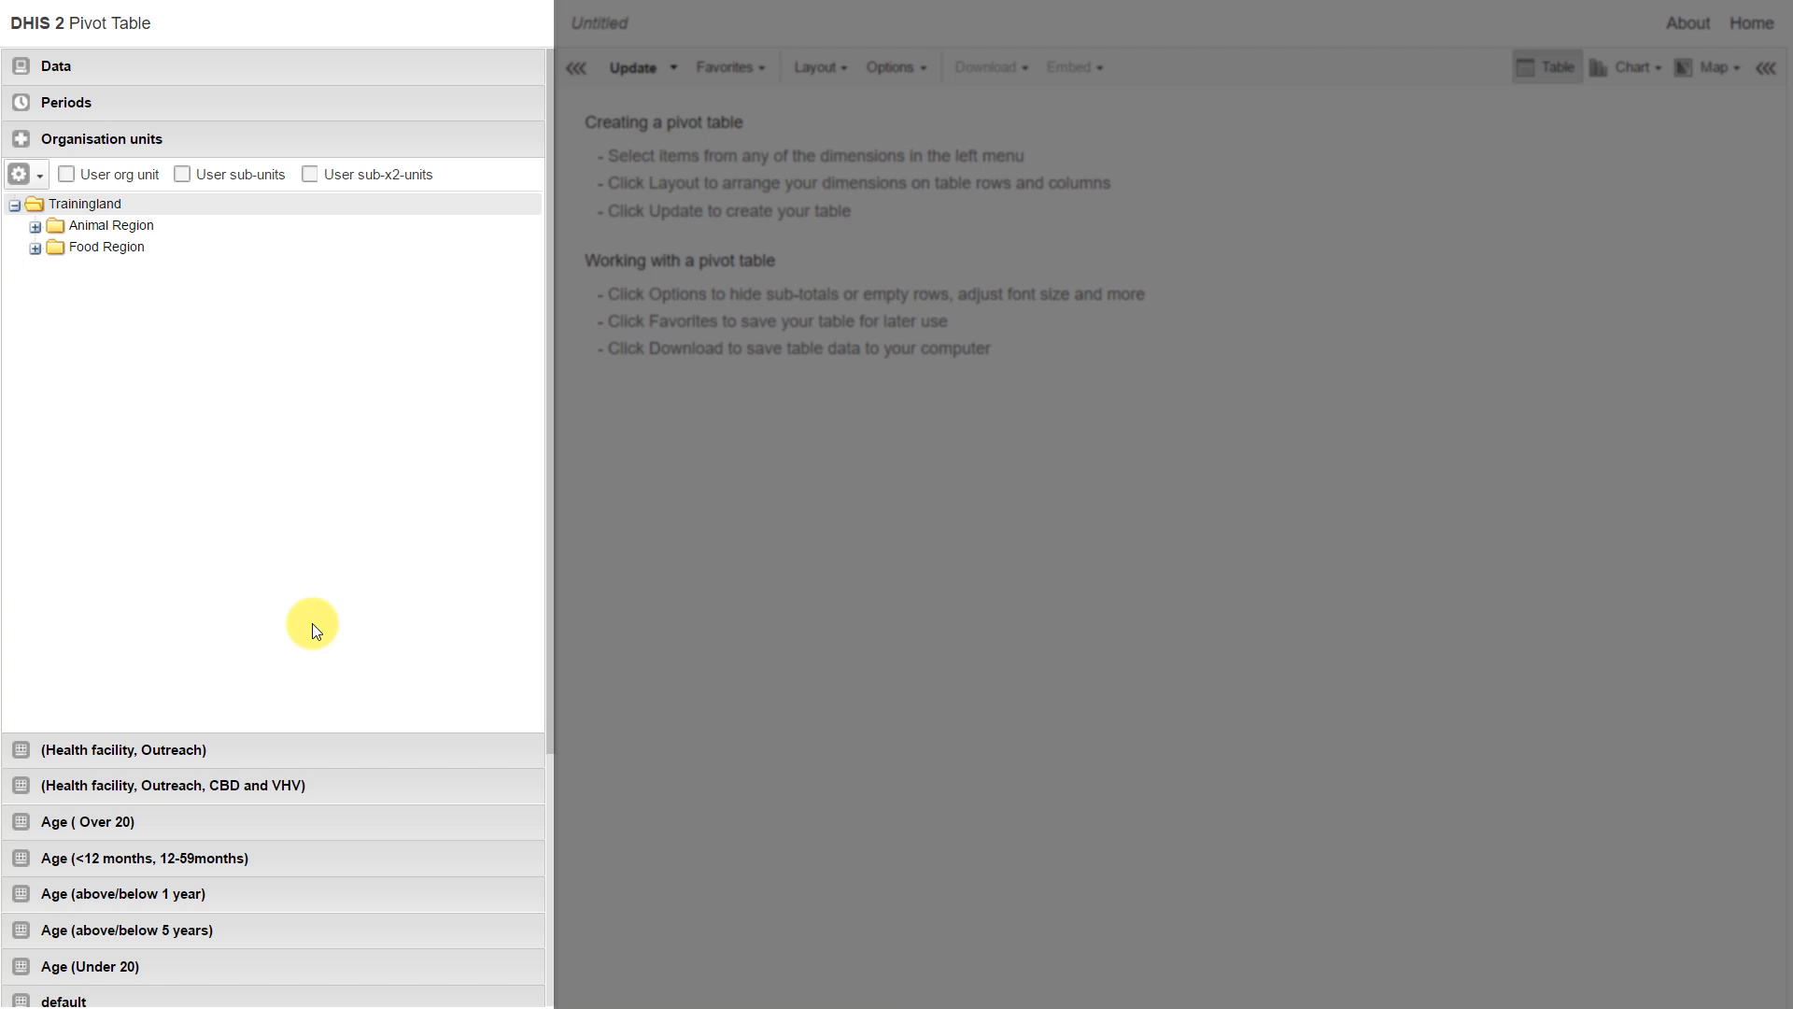
left_click(35, 226)
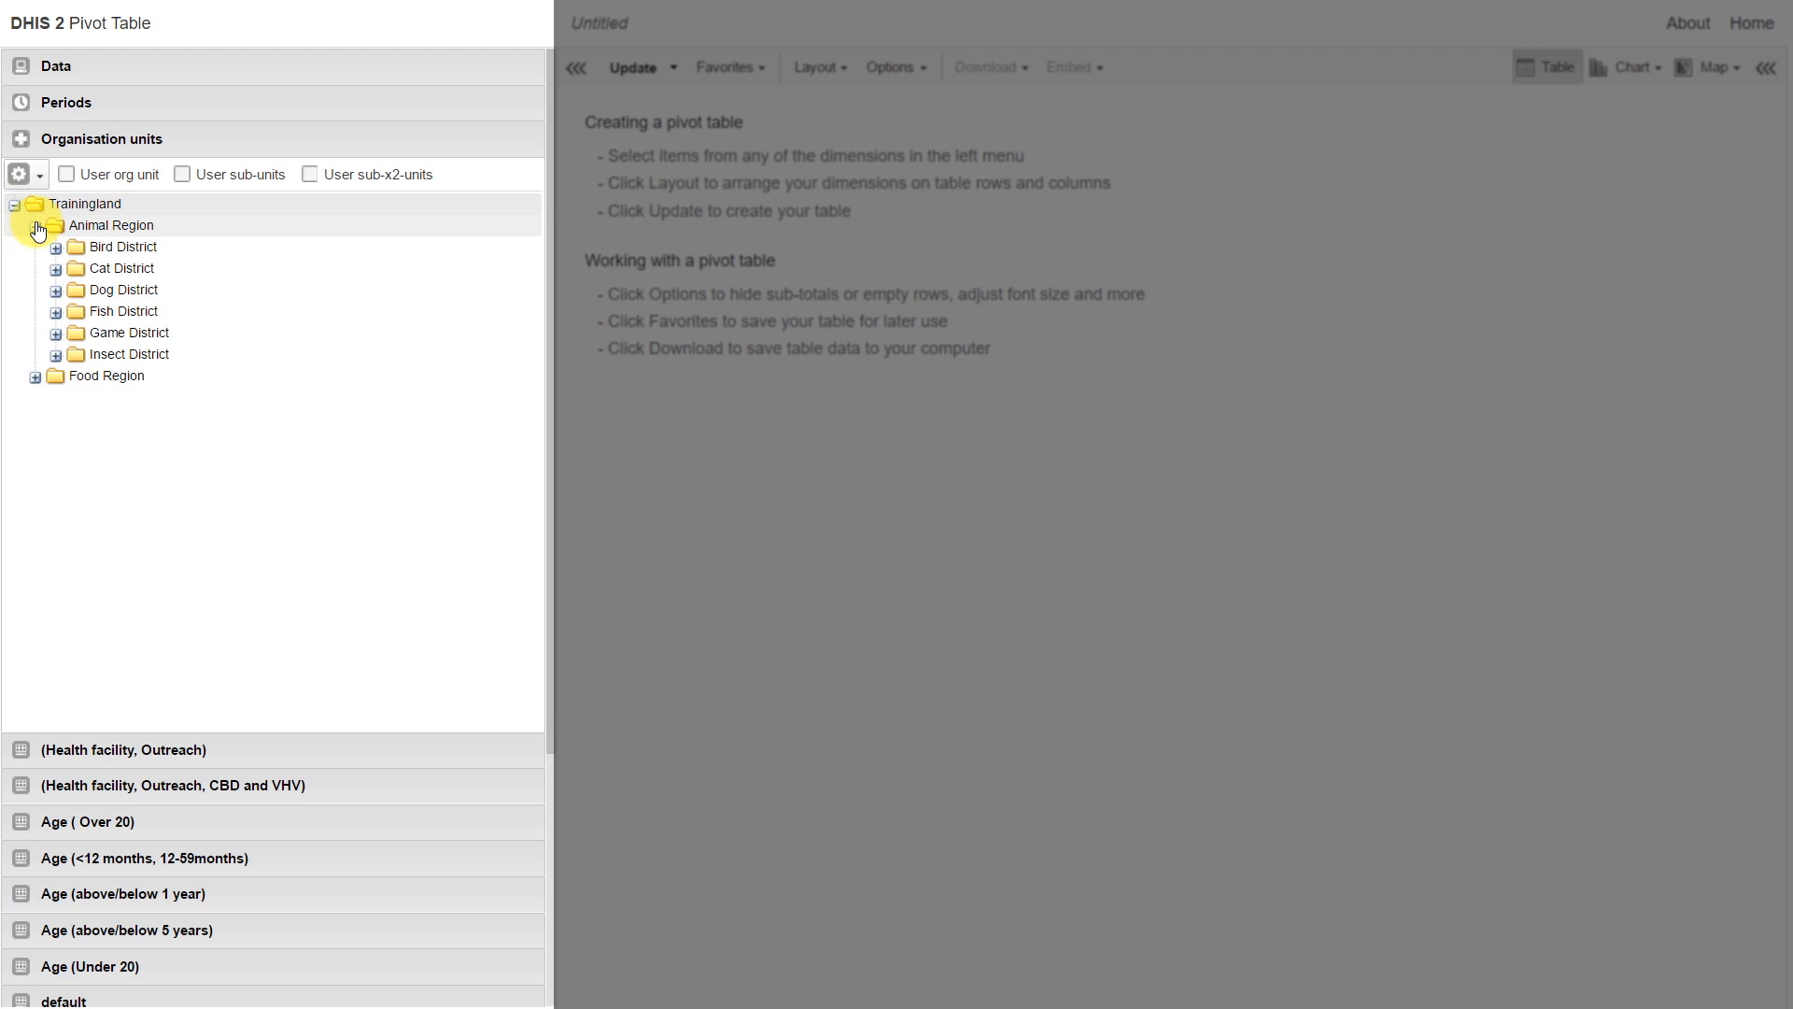
left_click(36, 377)
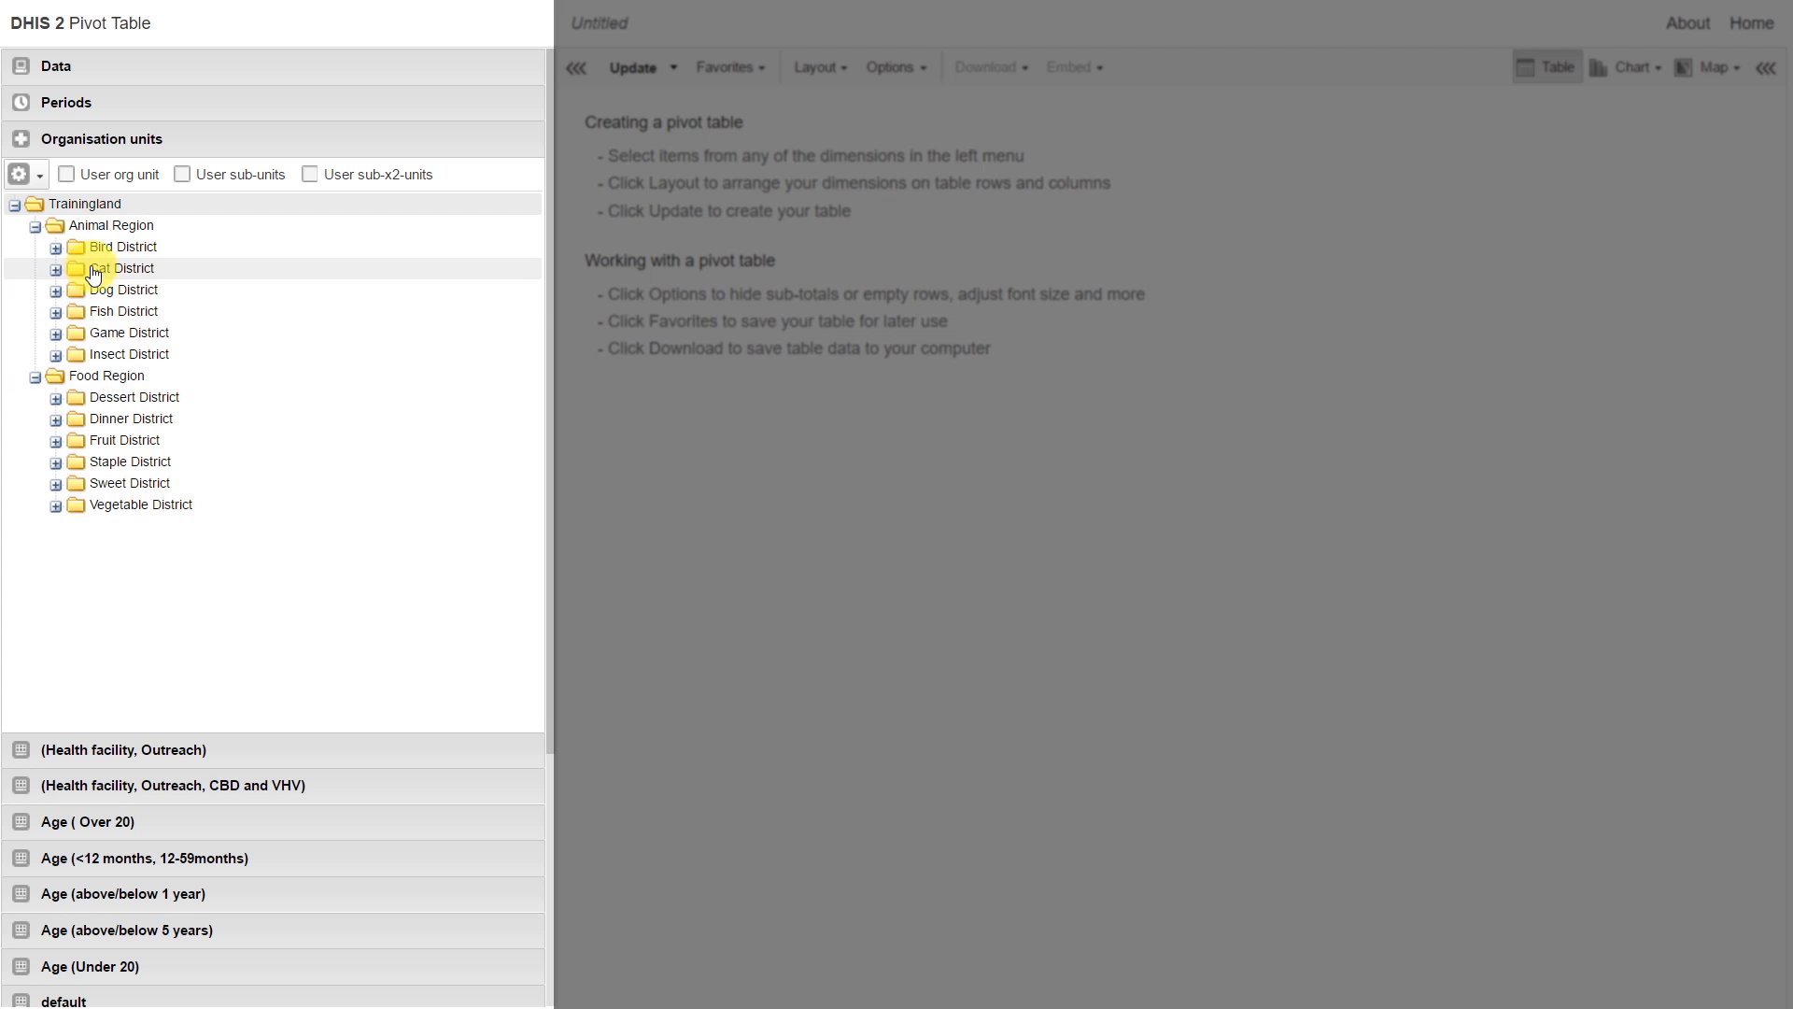
left_click(55, 248)
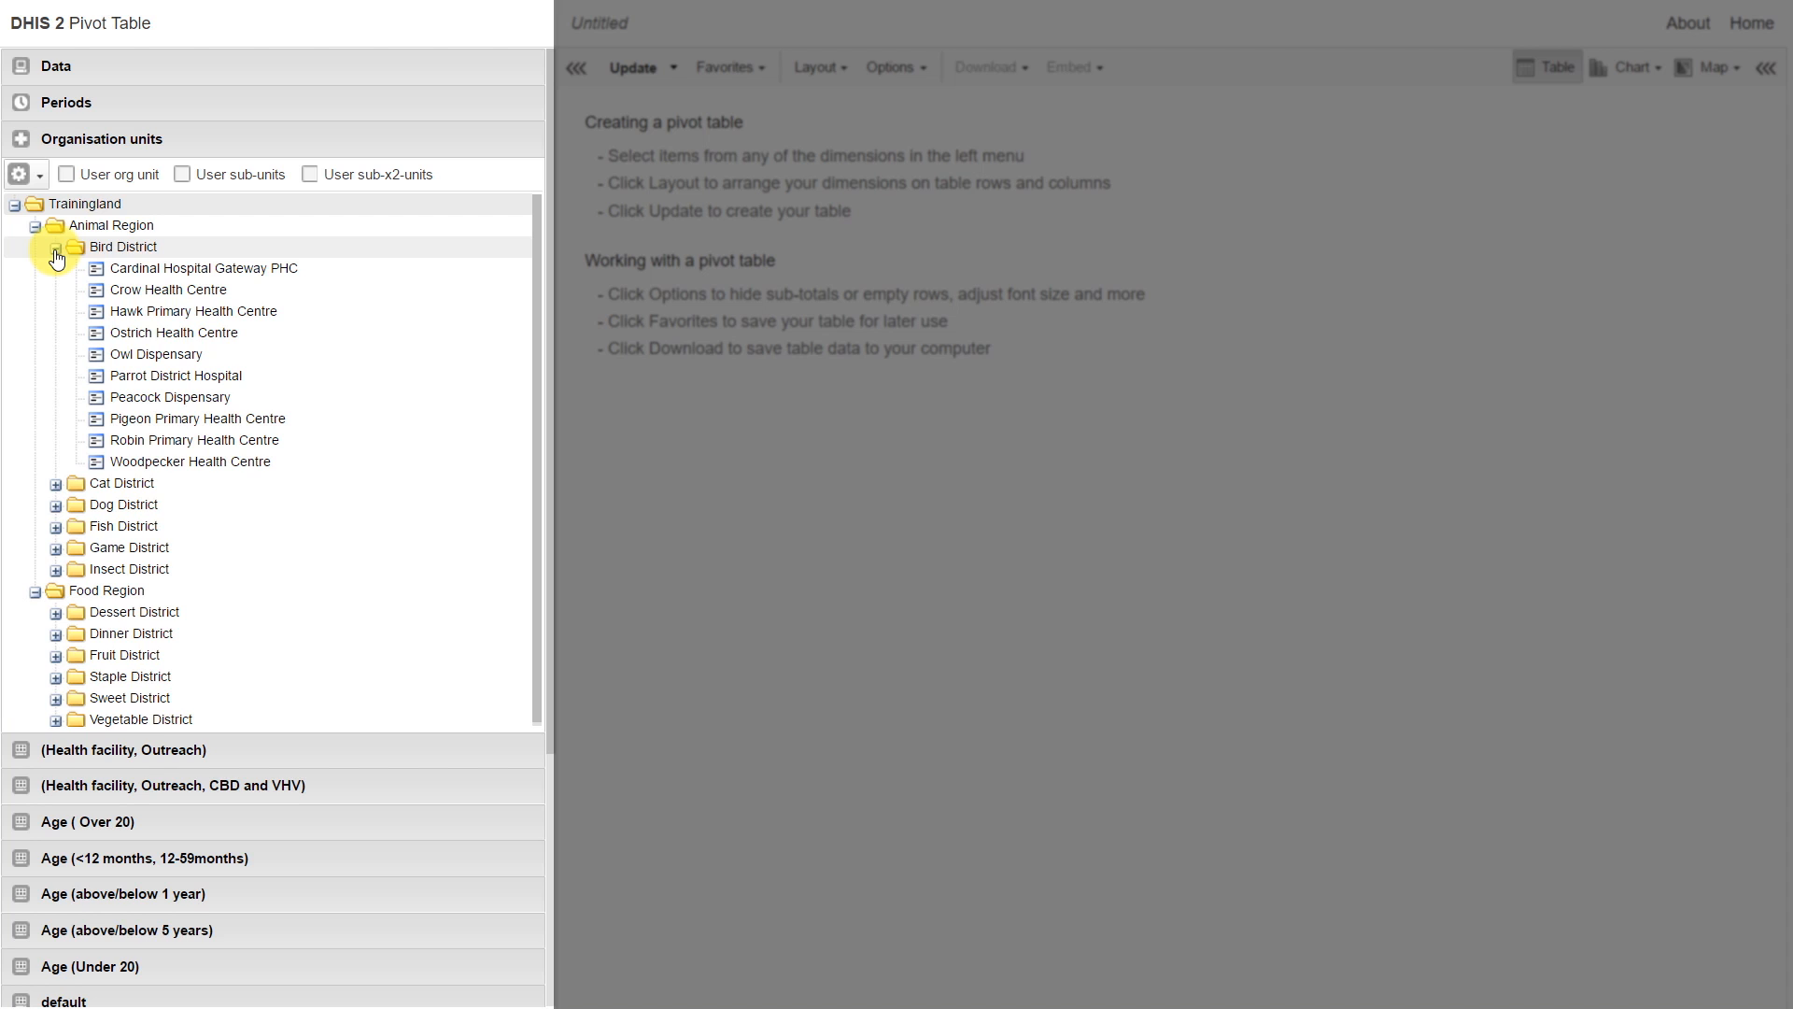
left_click(55, 248)
left_click(35, 227)
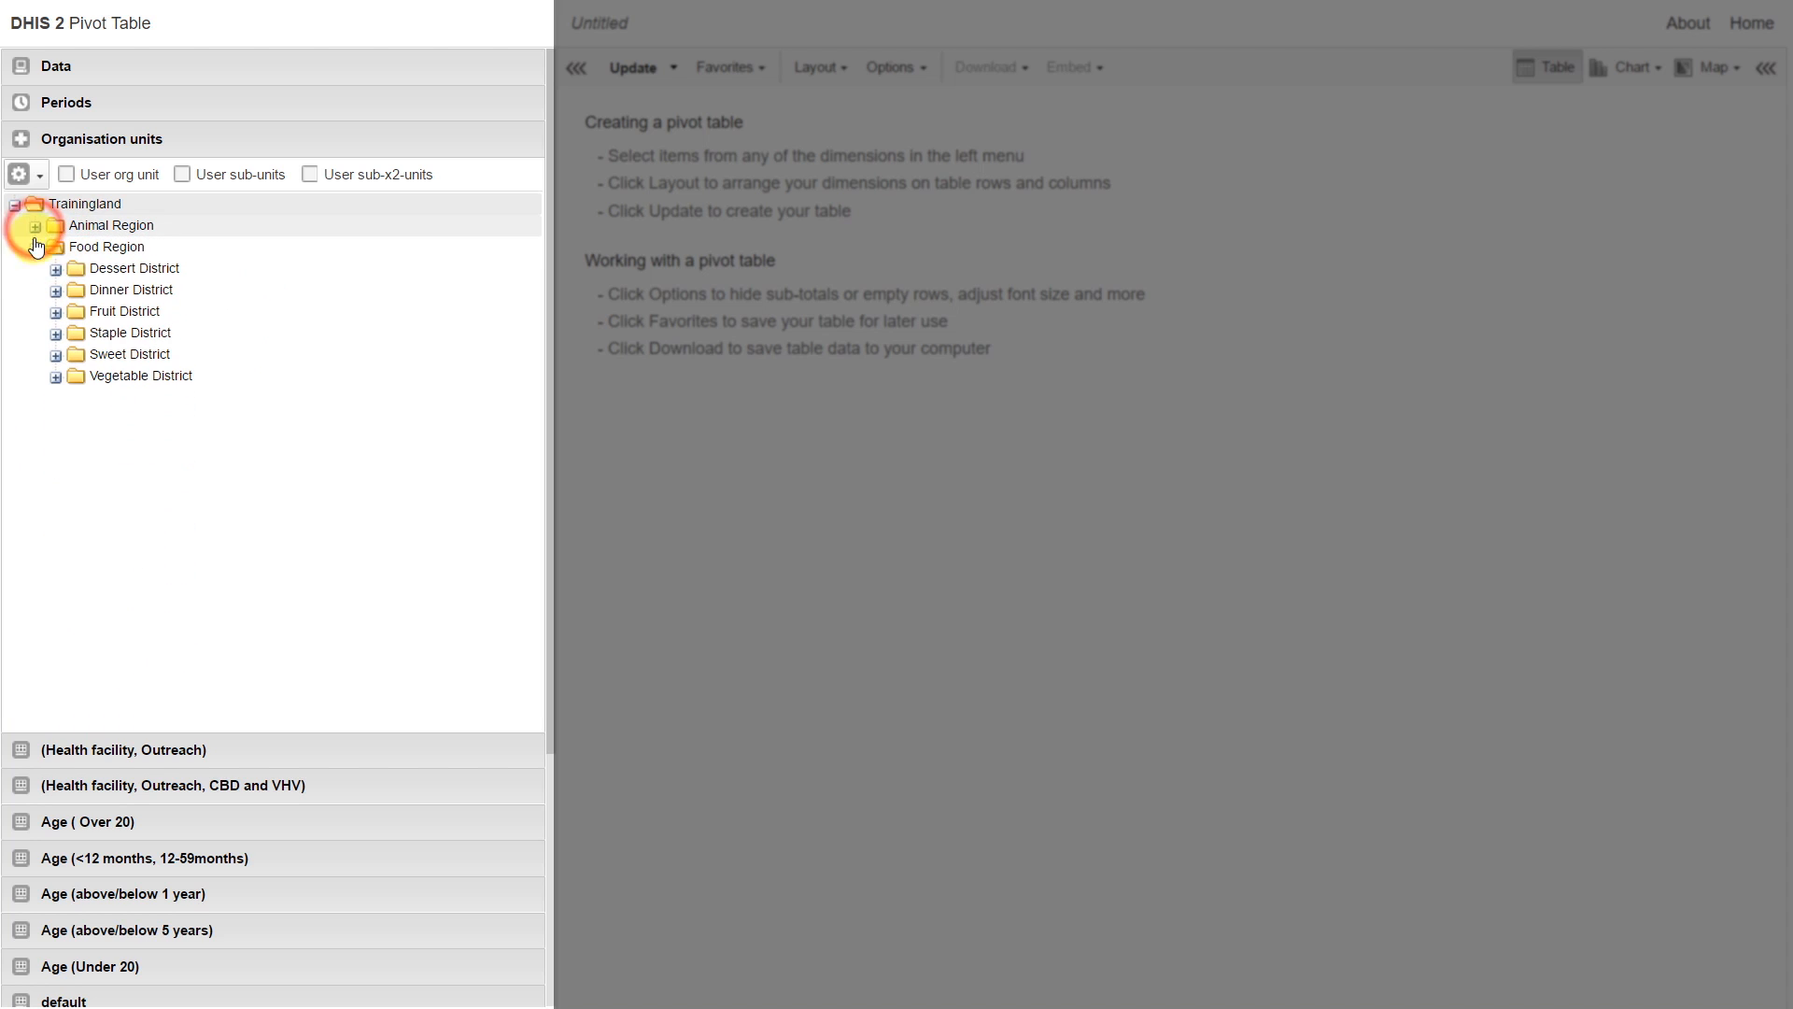
left_click(35, 247)
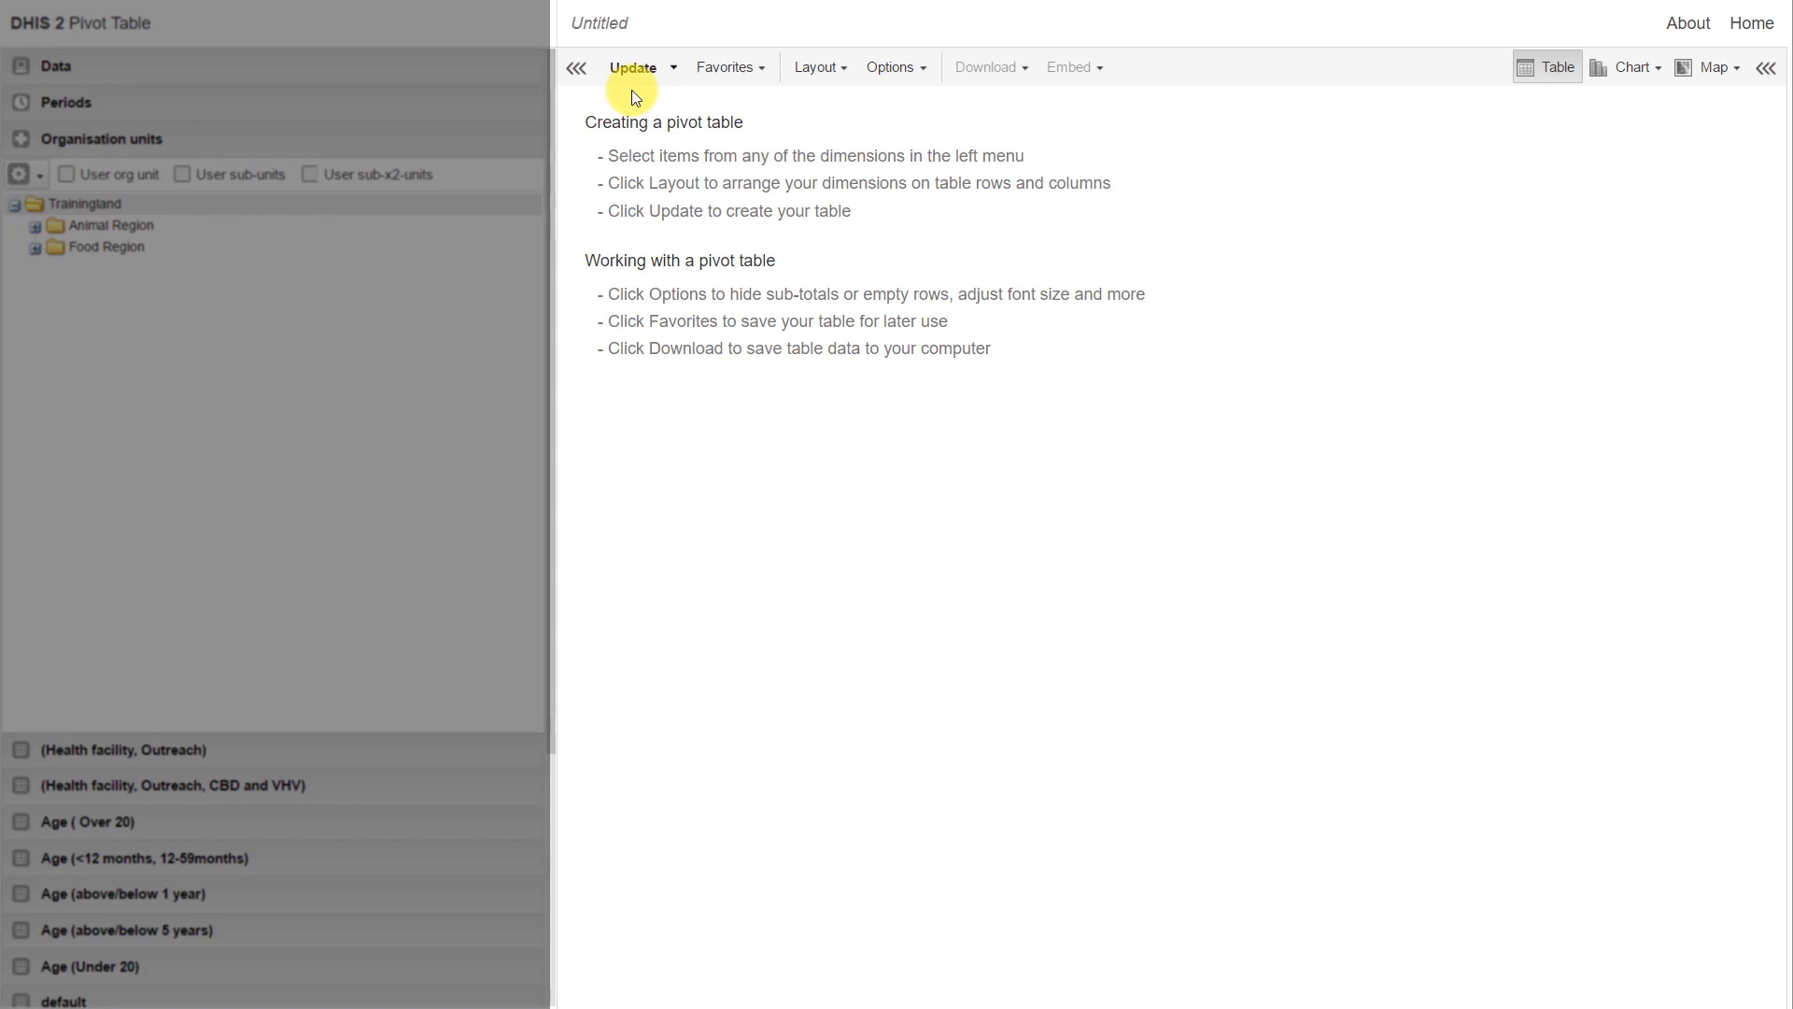
- Generate the pivot table for the chosen dimensions and turn off its row totals
left_click(639, 69)
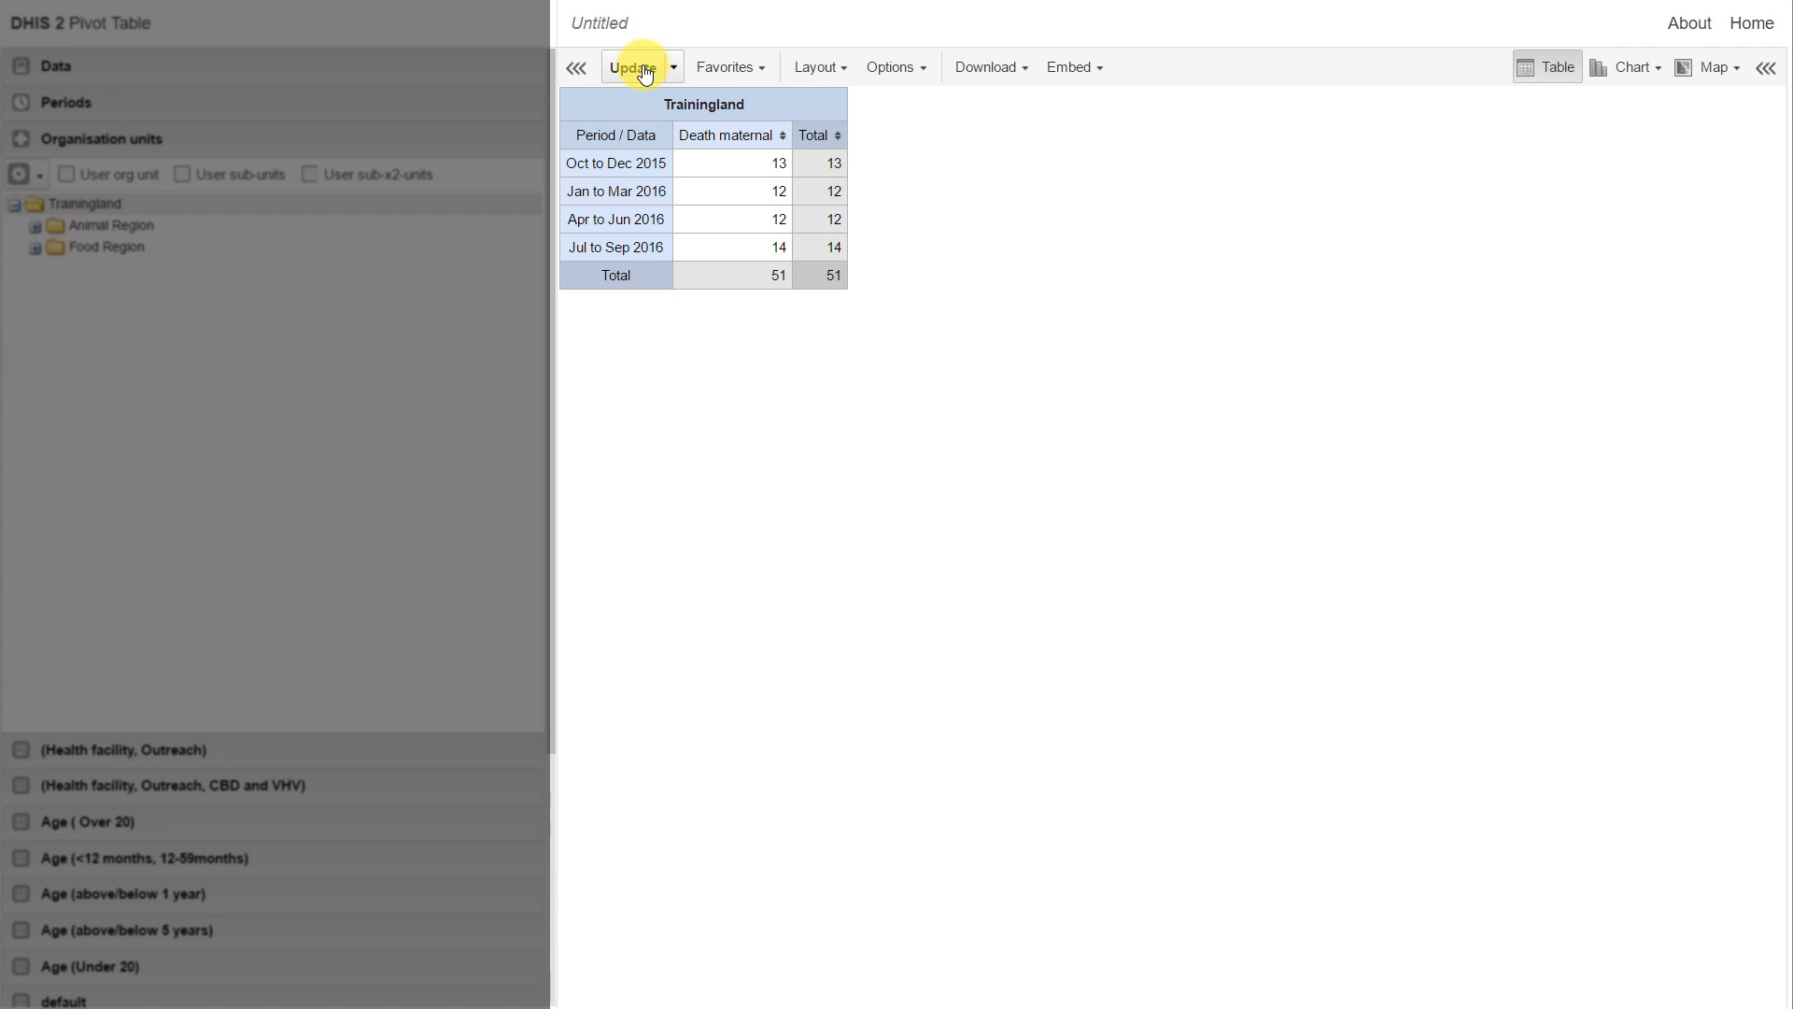
left_click(915, 72)
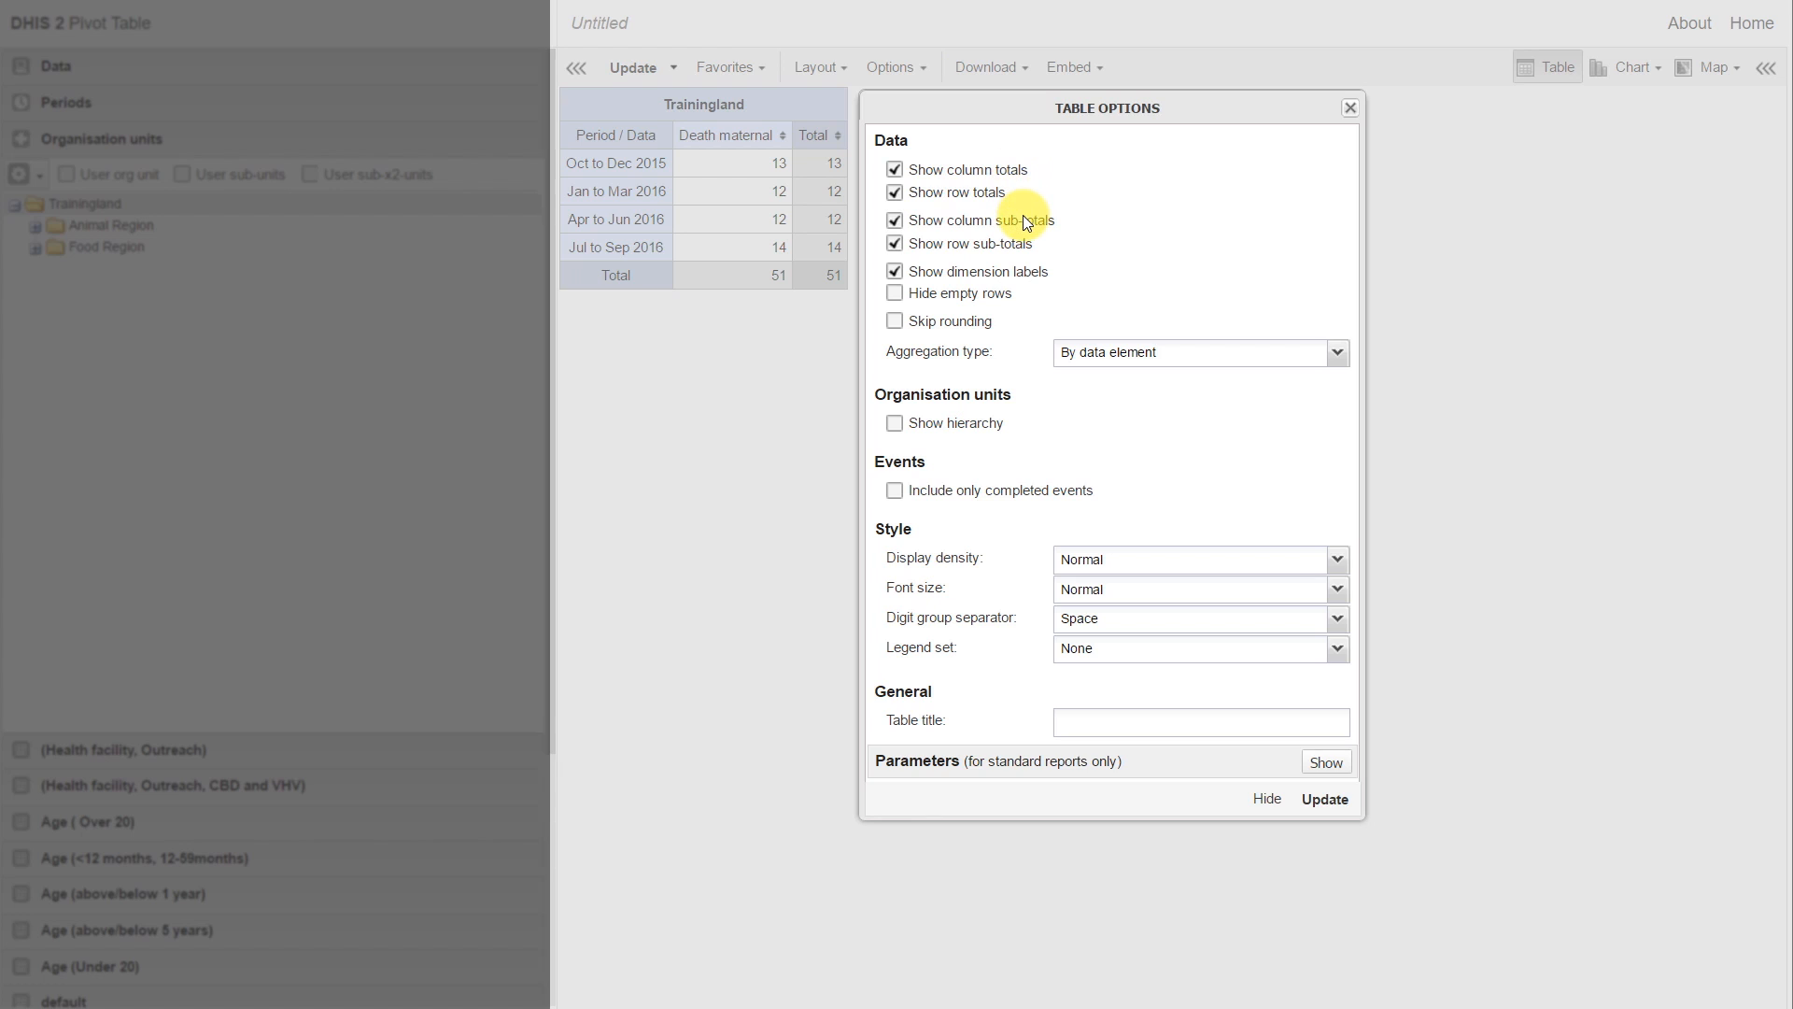
left_click(895, 195)
left_click(1327, 800)
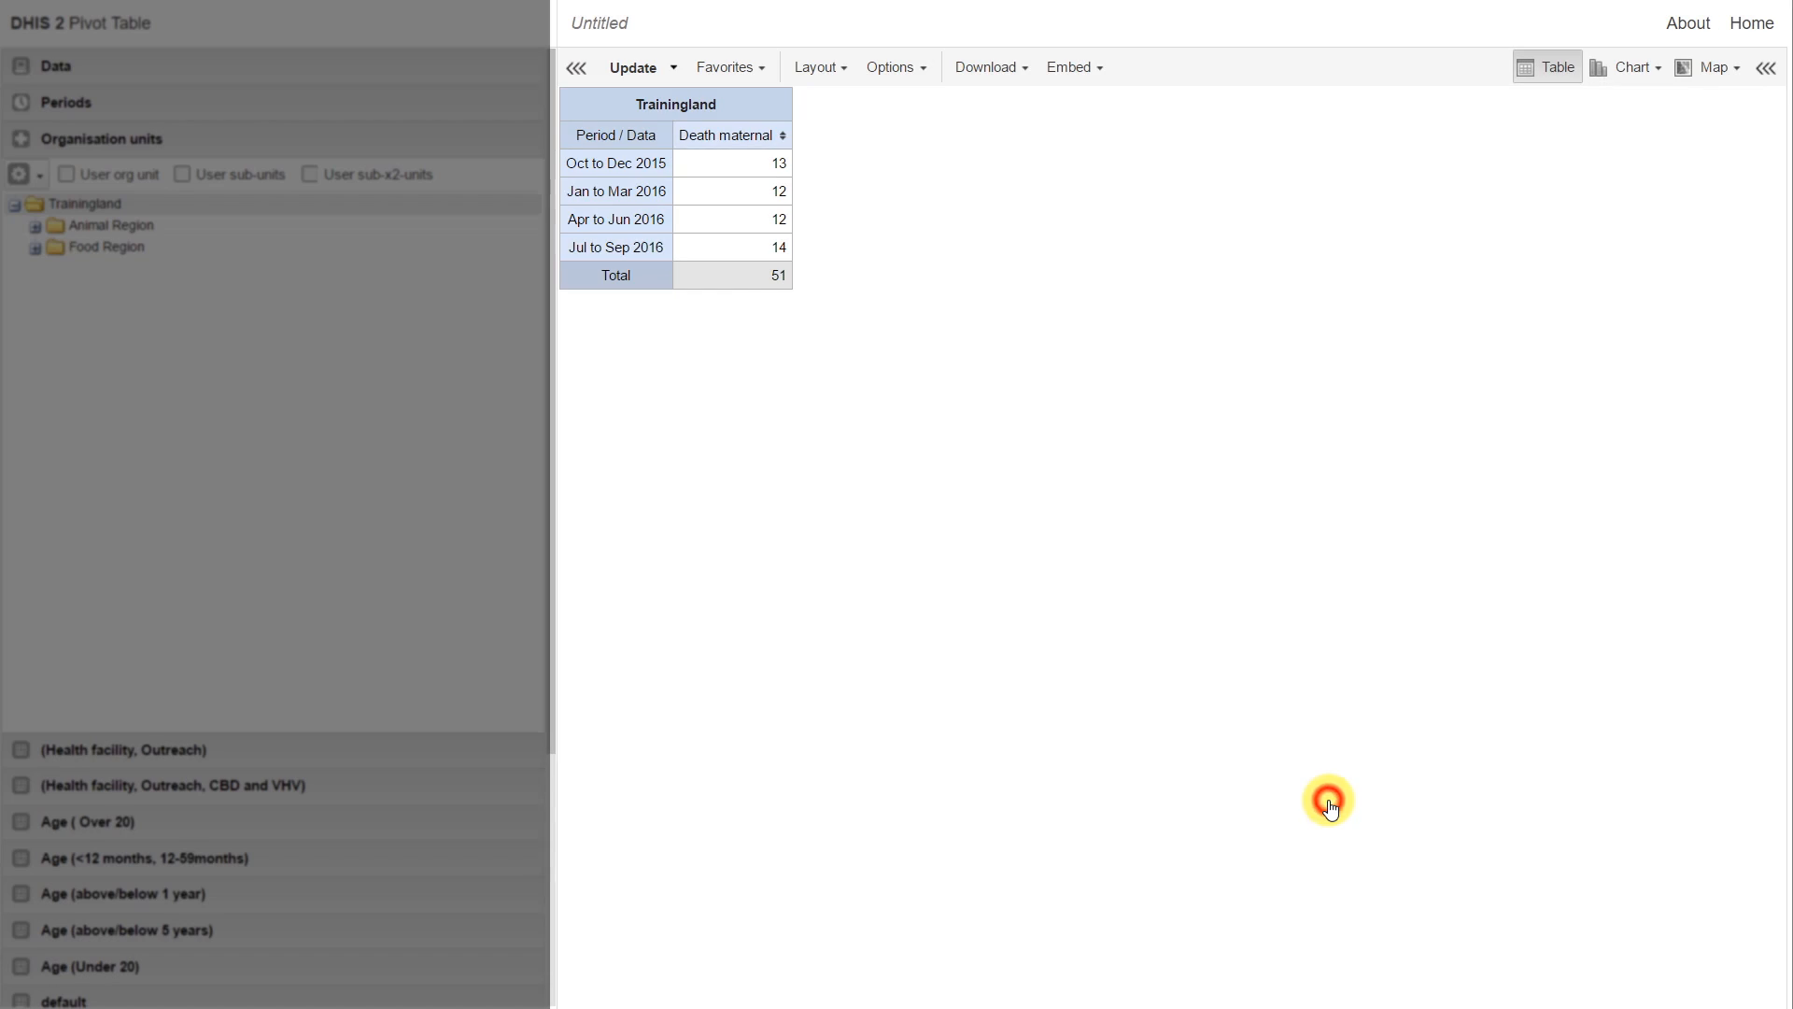